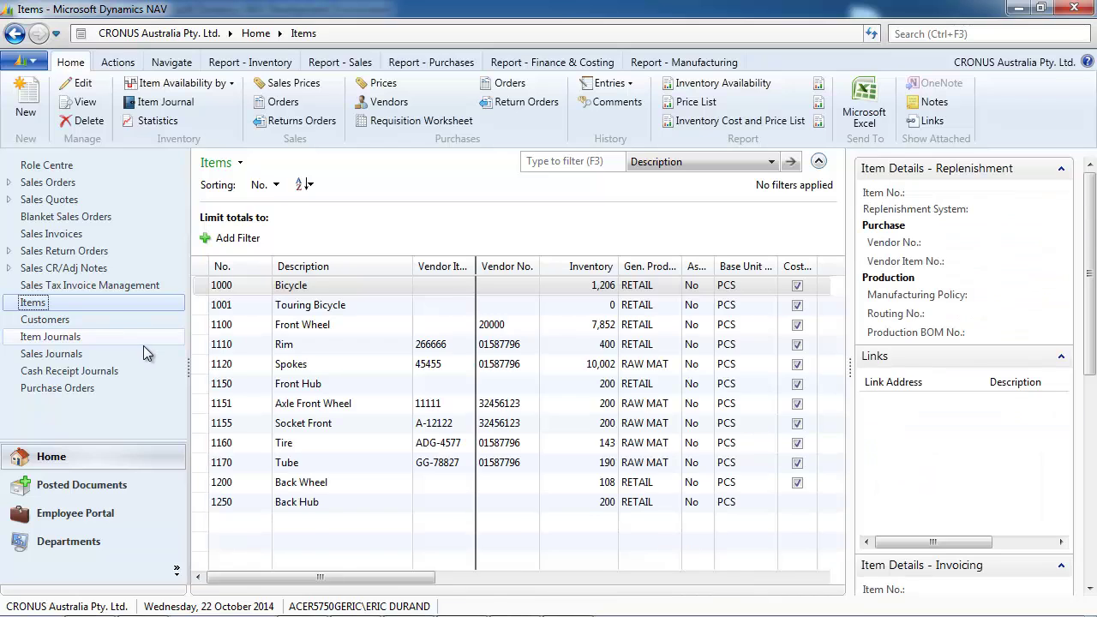
- Select item 1000 Bicycle in the Items list
left_click(322, 288)
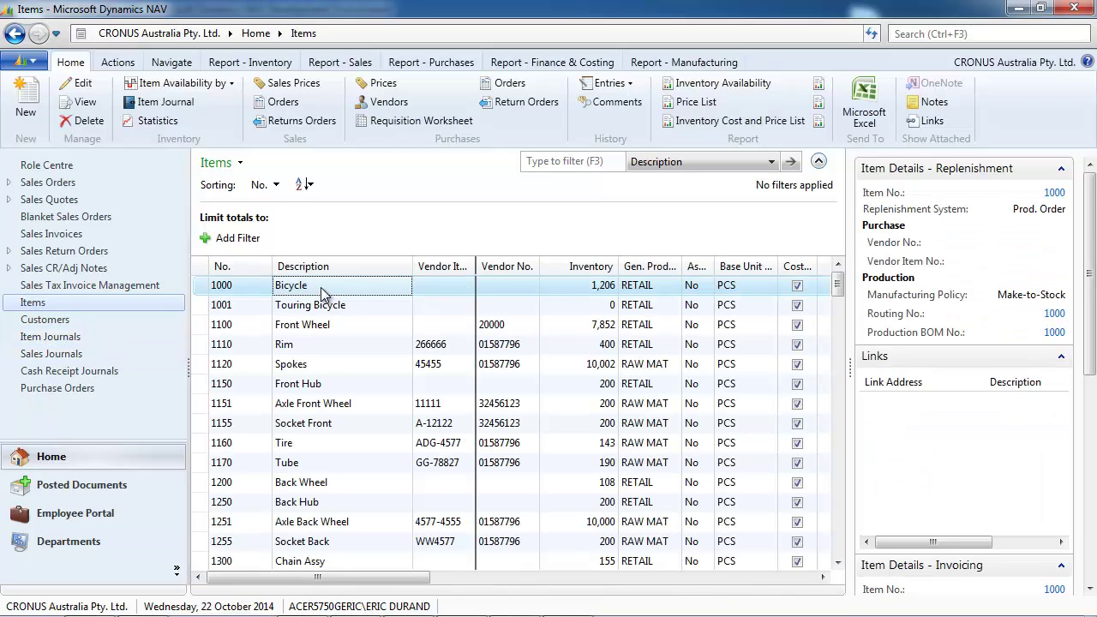
- On the Bicycle Item Card, set Vendor No. 20000 and Vendor Item No. 22244
double_click(322, 293)
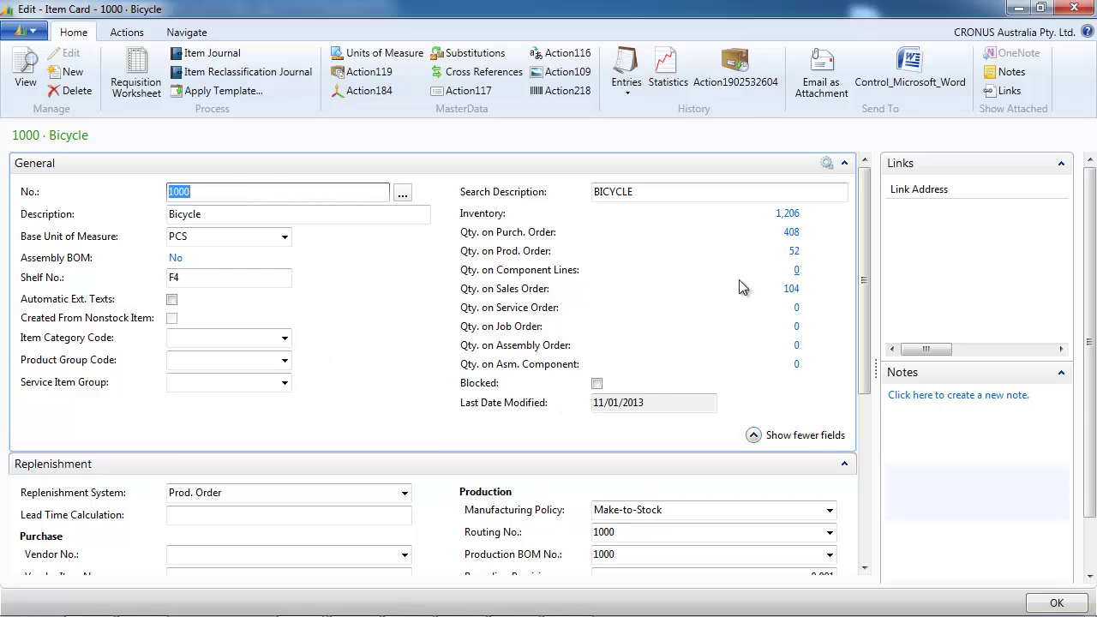
scroll(860, 367, "down", 5)
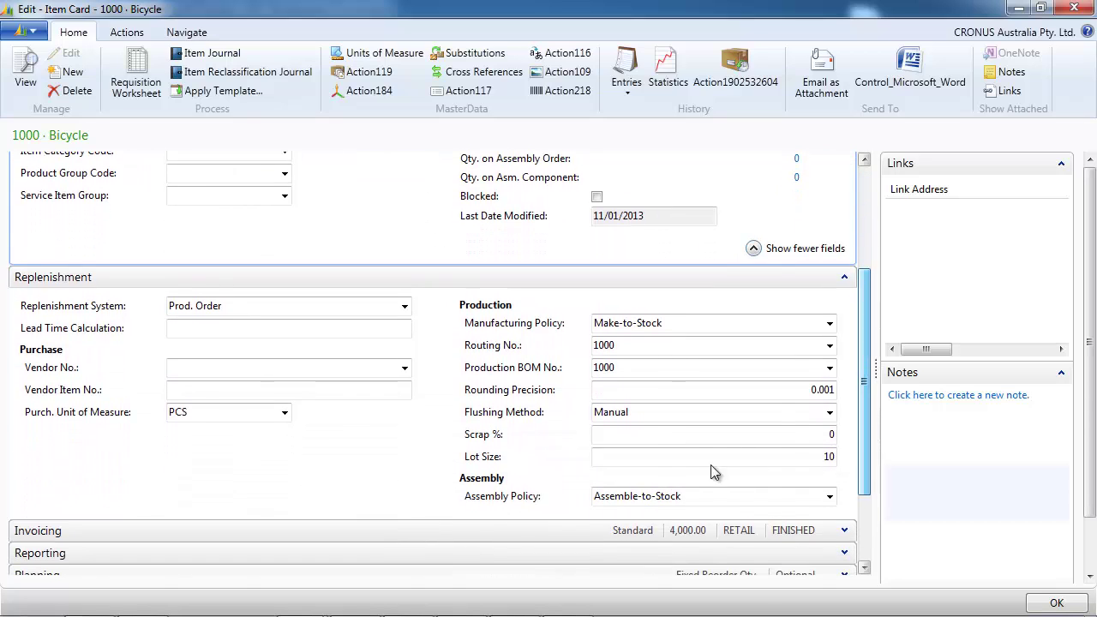
left_click(221, 367)
type("2000")
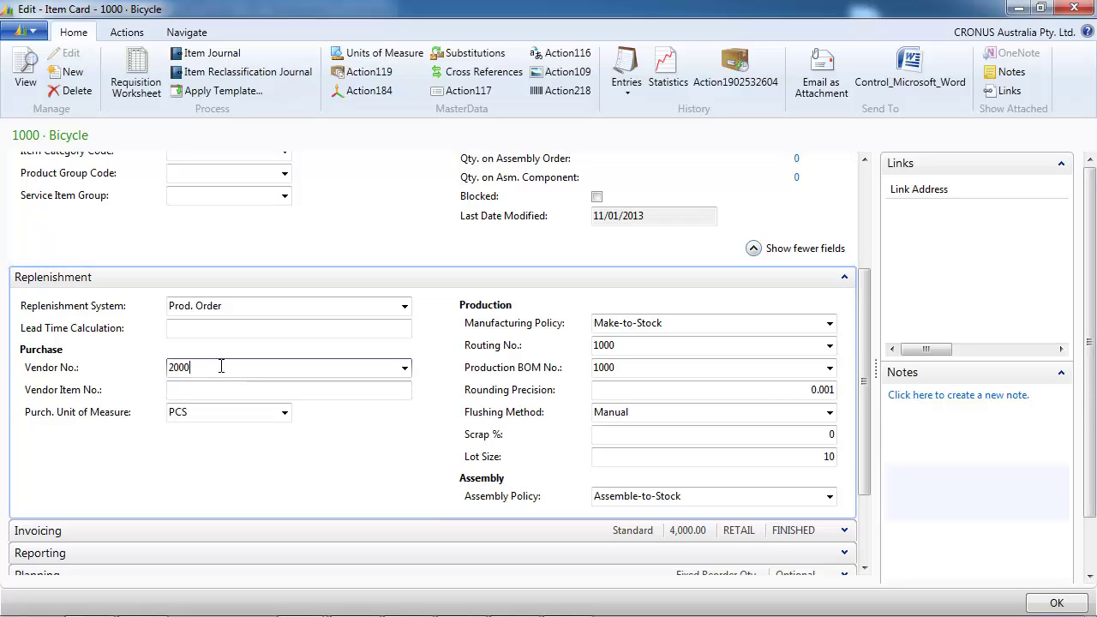
type("0")
key("Tab")
type("2")
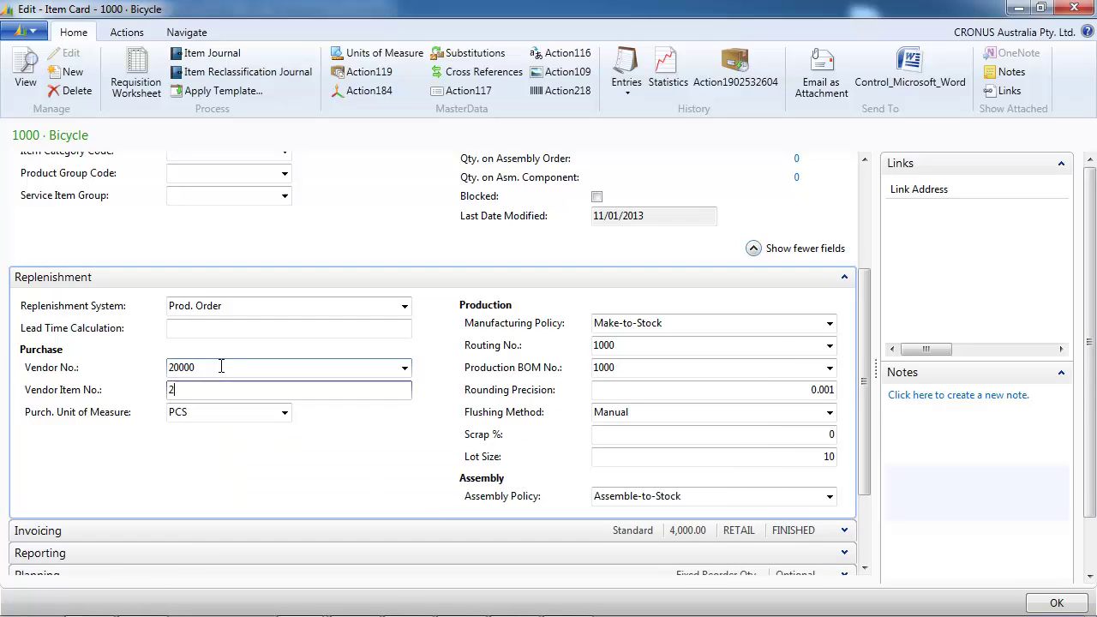
type("2244")
key("Tab")
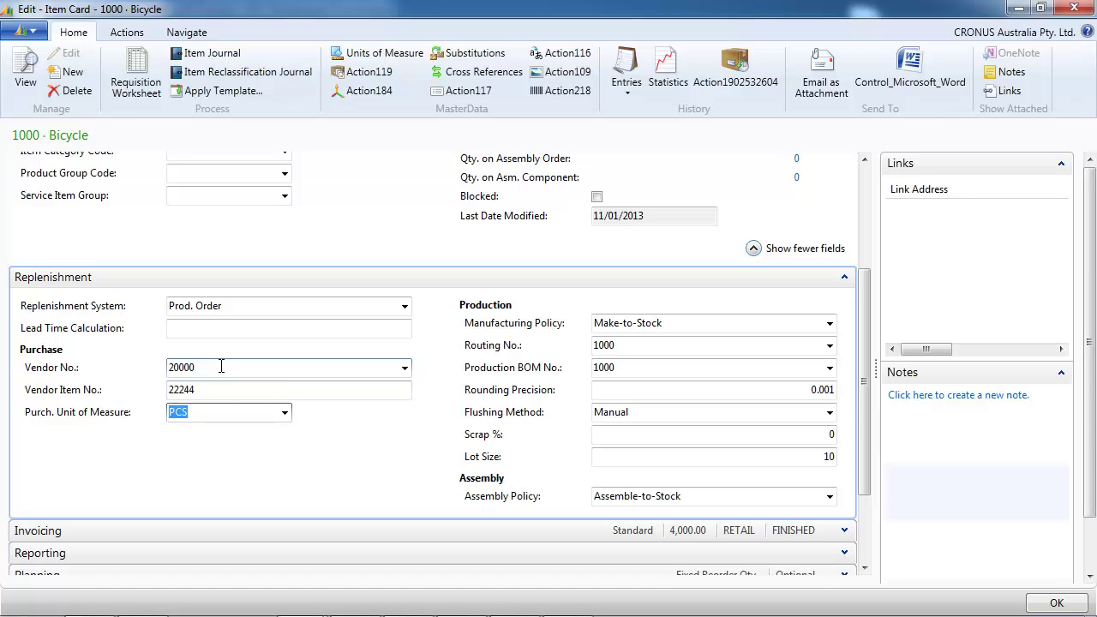
left_click(1072, 9)
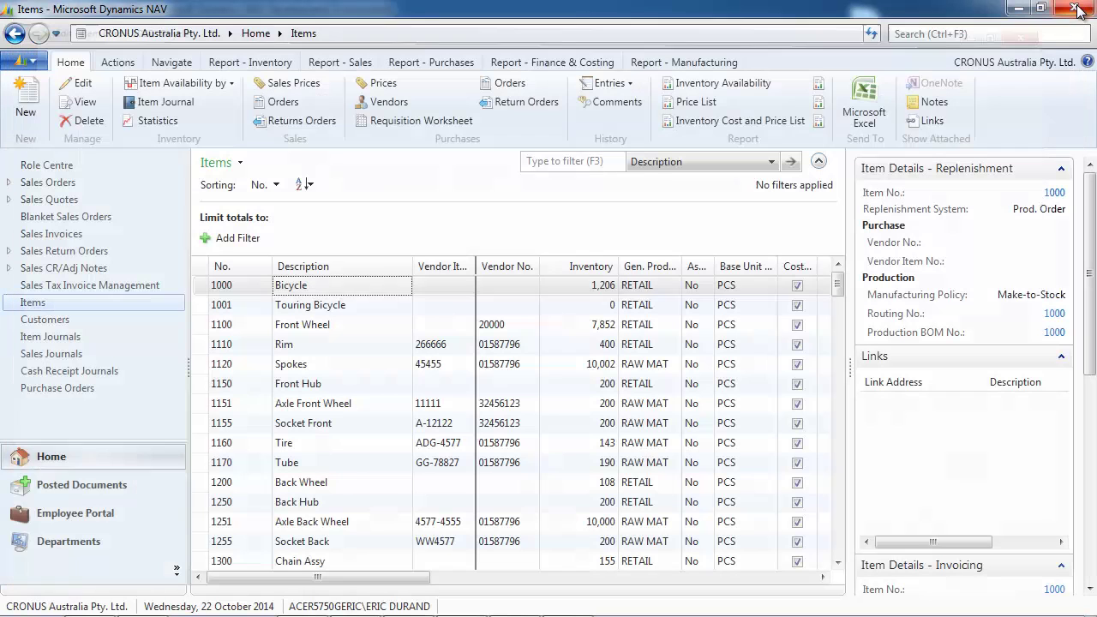
- Open purchase order 106089 from the Purchase Orders list
left_click(80, 388)
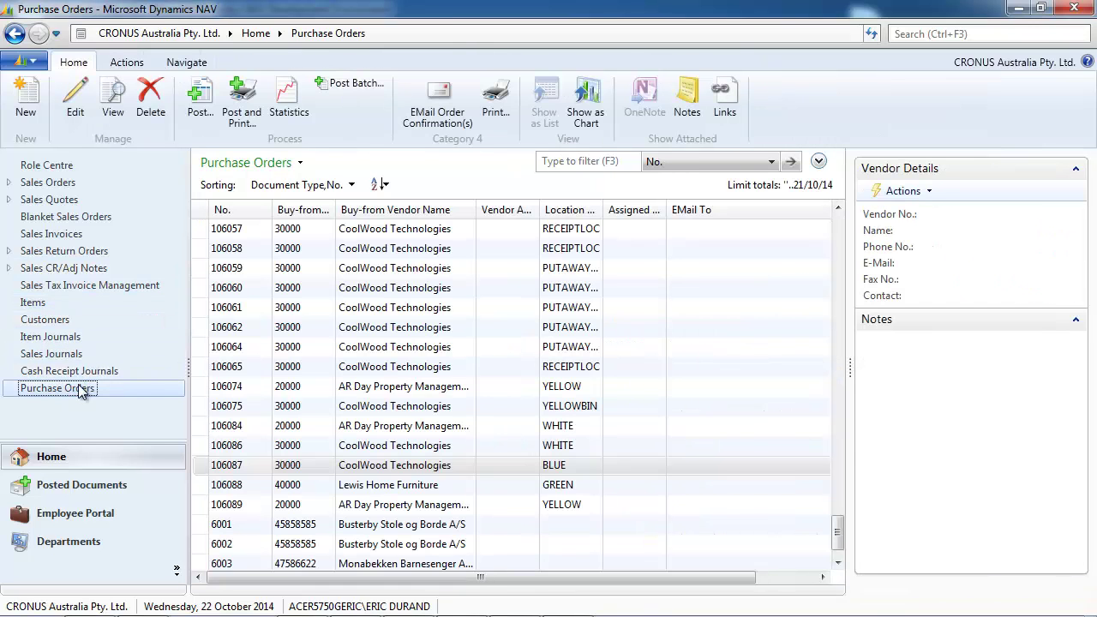
left_click(375, 507)
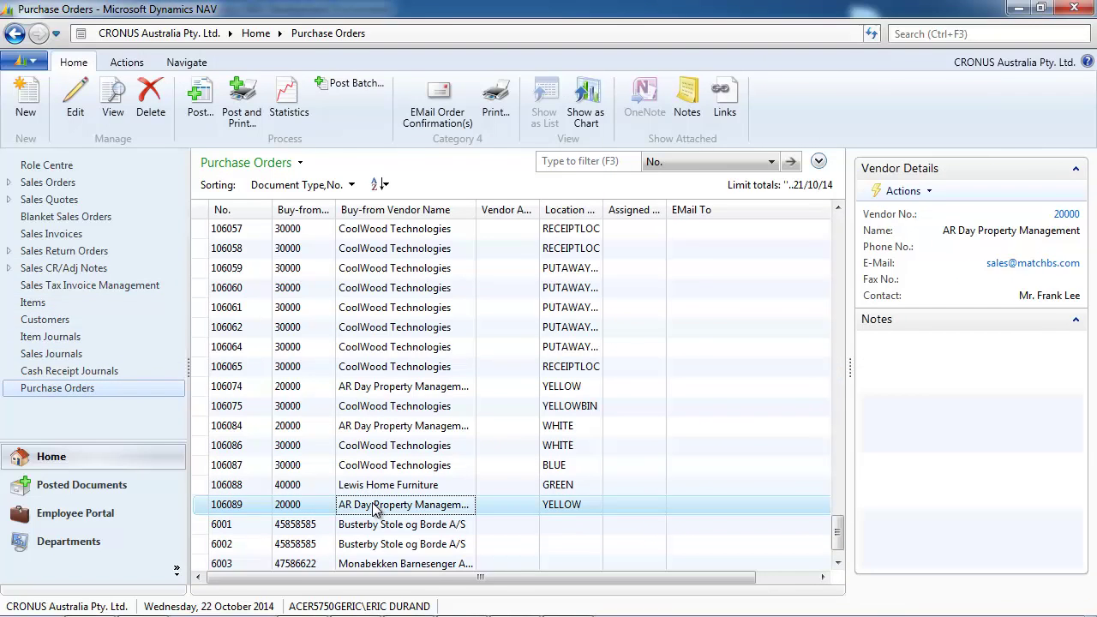
double_click(373, 506)
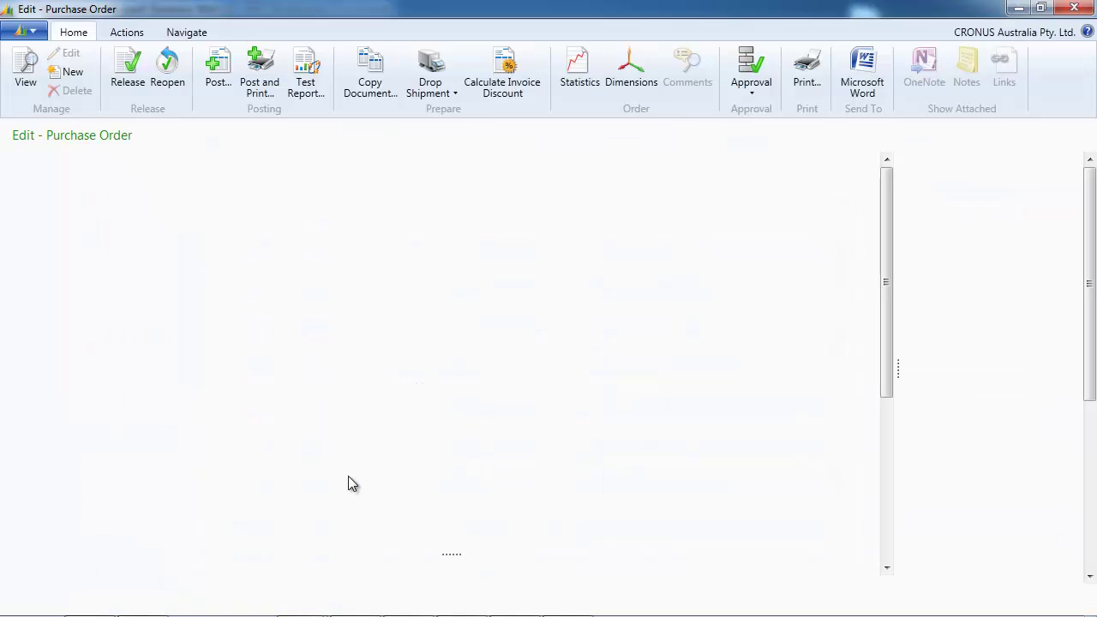
- Set the first order line's type to Item and bring up options for its No. cell
left_click(69, 503)
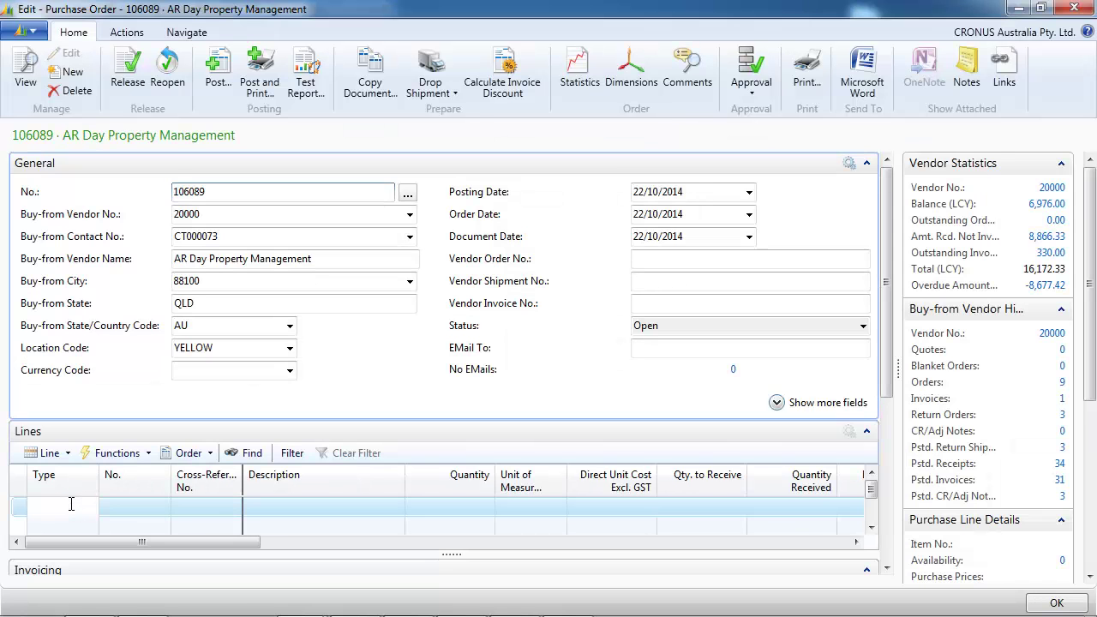
type("i")
key("Tab")
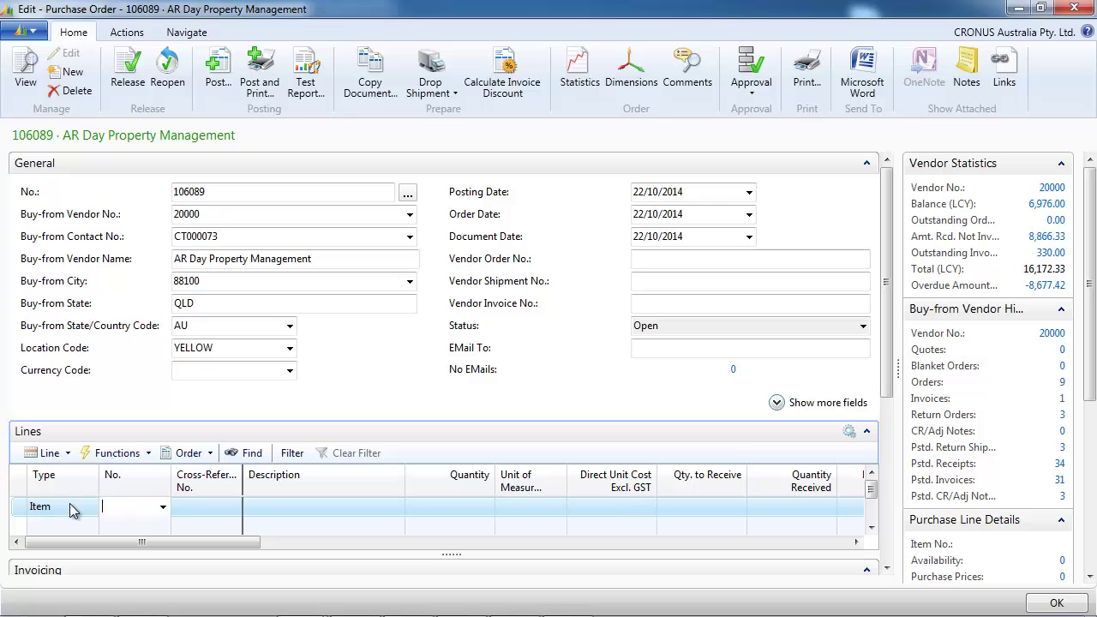
right_click(124, 507)
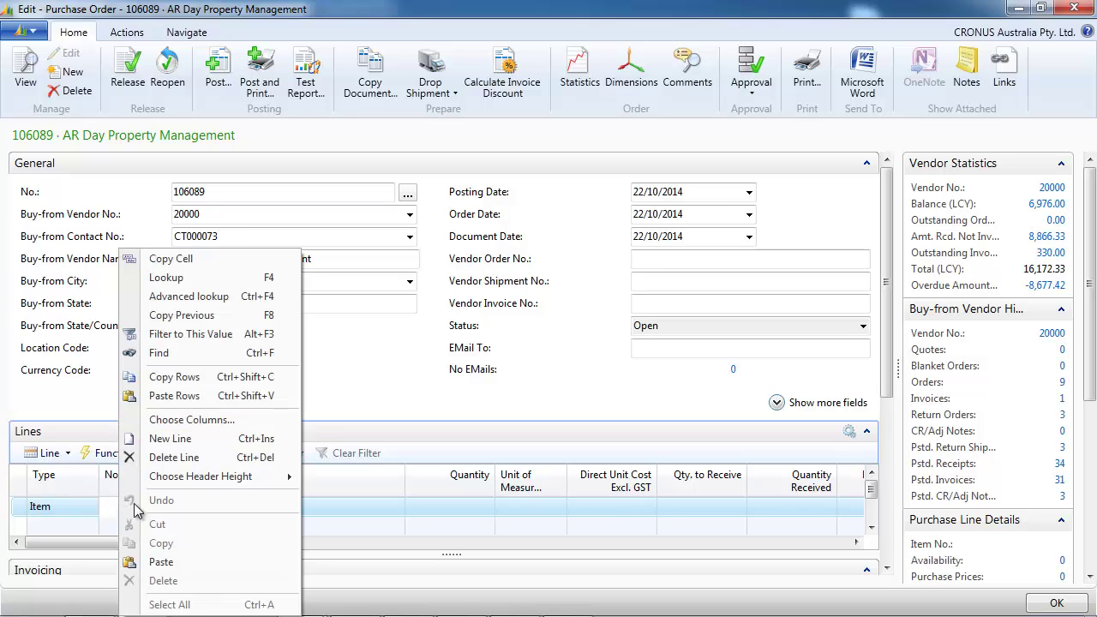
- In the advanced Item List, filter on Vendor Item No. 22244 with two-line headers and pick item 1000 Bicycle
left_click(203, 297)
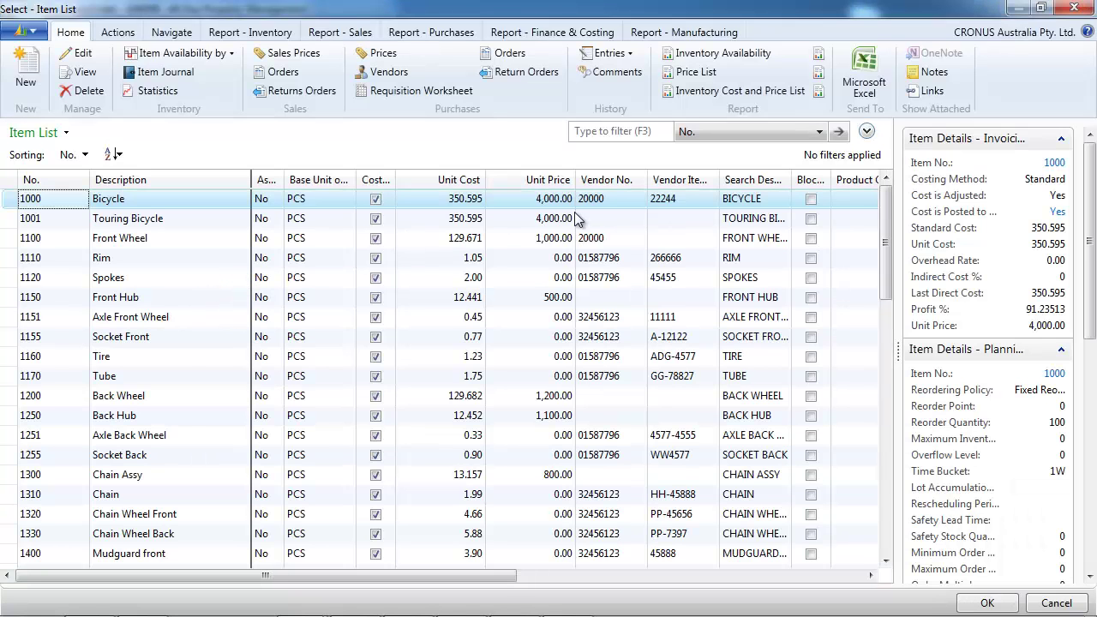
left_click(818, 134)
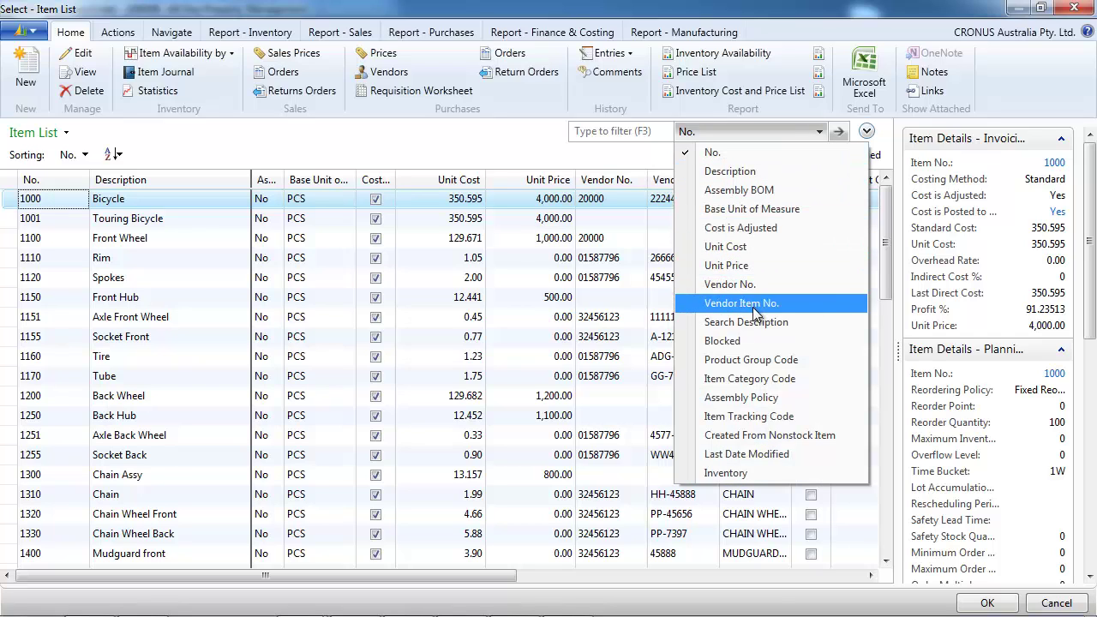
left_click(742, 304)
right_click(678, 187)
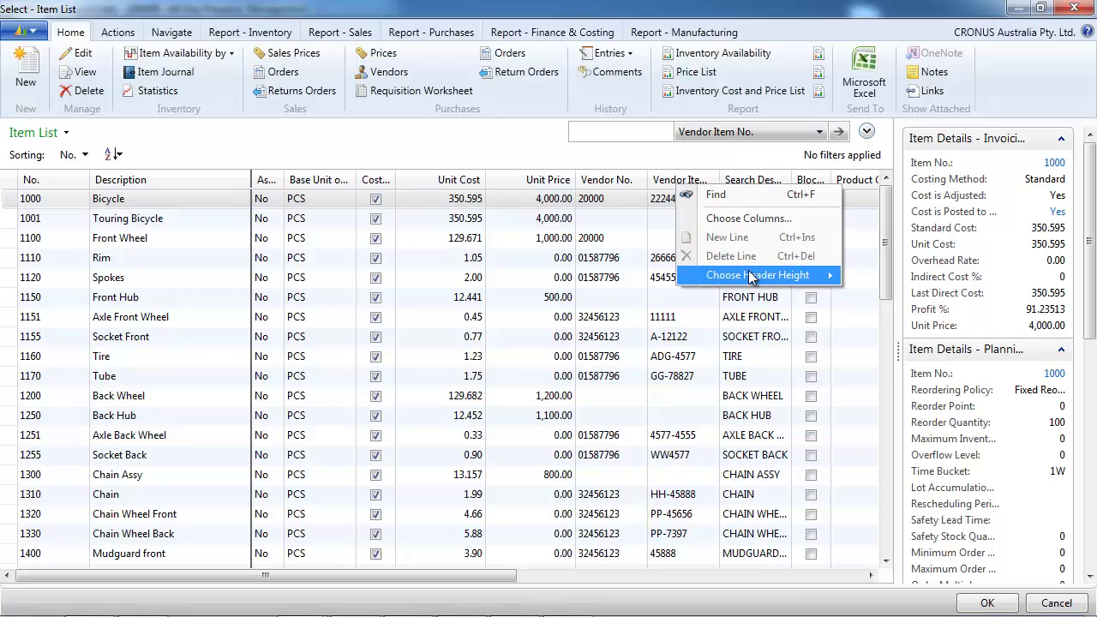
mouse_move(751, 277)
left_click(874, 313)
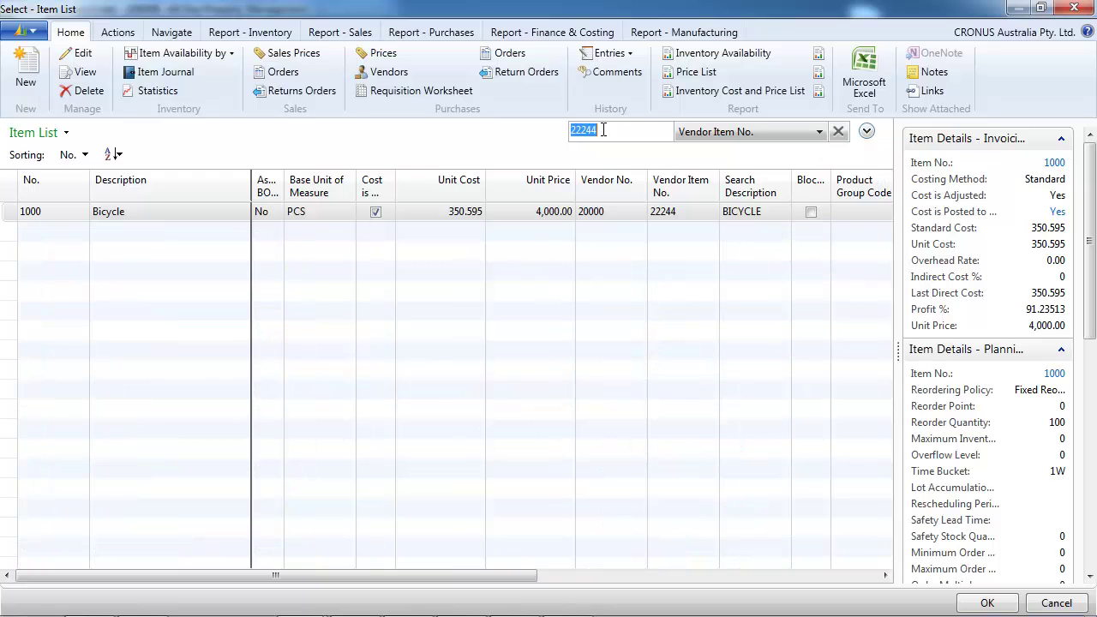
left_click(987, 603)
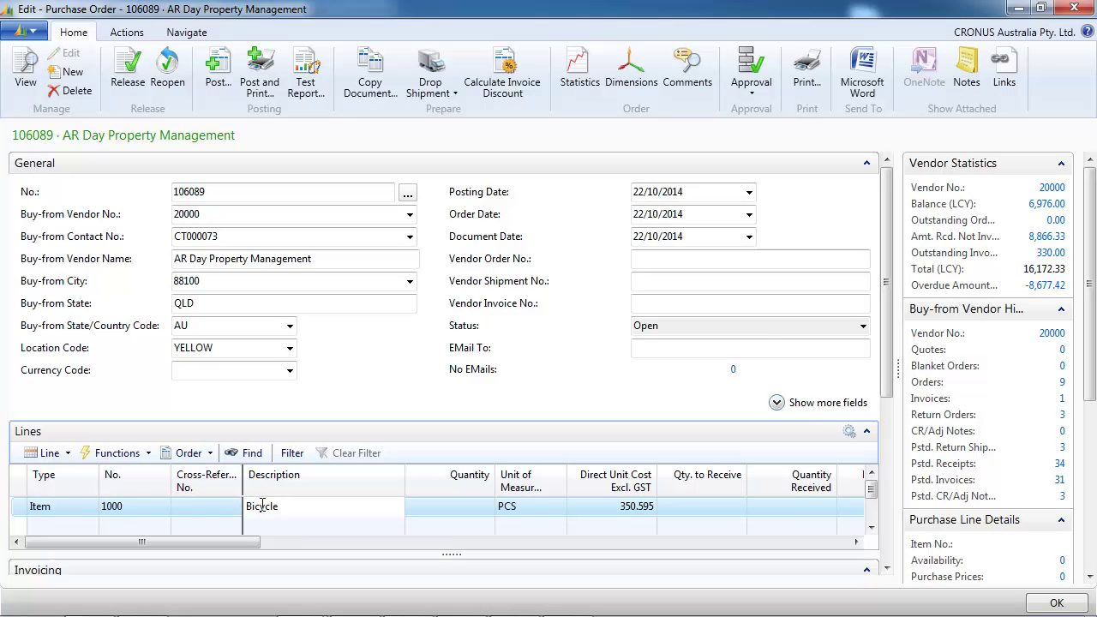
- Delete the existing Bicycle line from the order
right_click(291, 507)
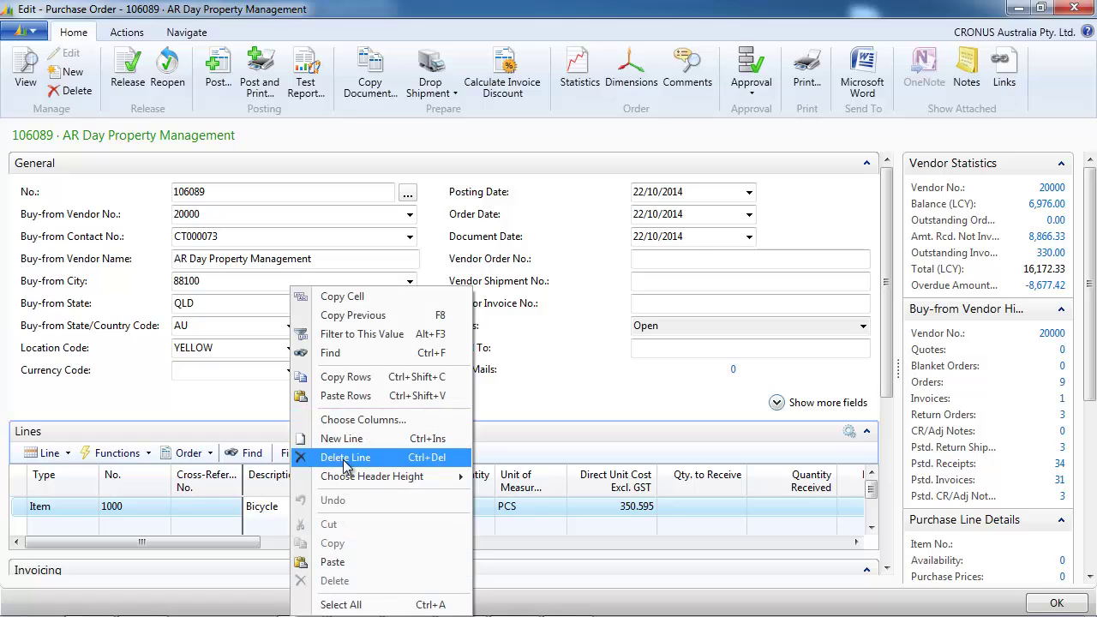
left_click(342, 458)
left_click(572, 337)
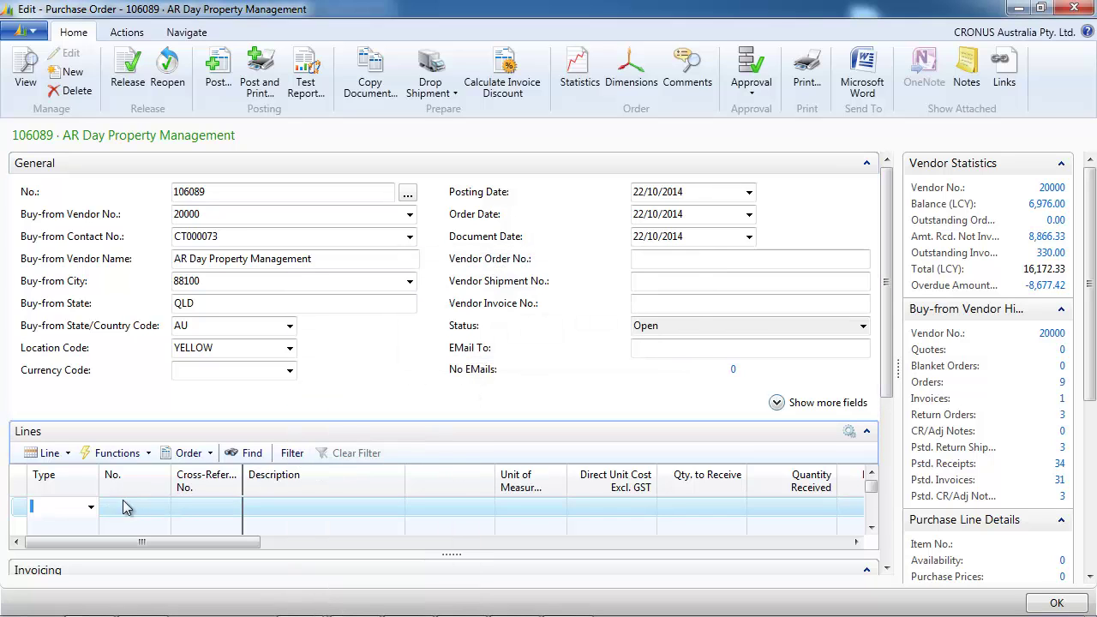
- Add a new Item line by entering vendor item number 22244, resolving to item 1000 Bicycle
left_click(90, 509)
left_click(44, 433)
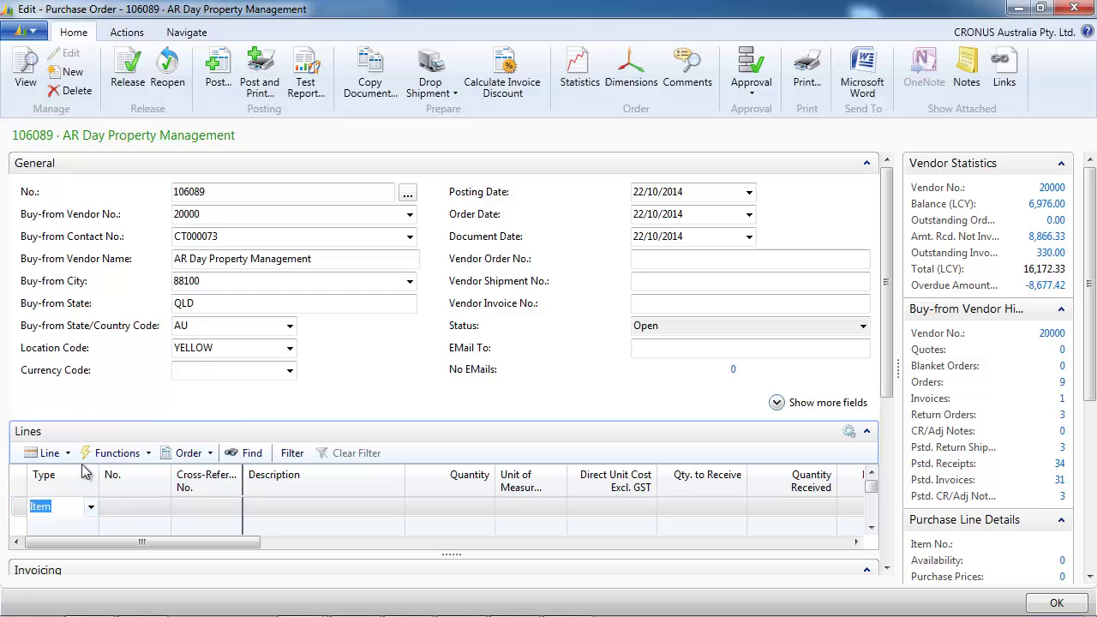
left_click(135, 507)
left_click(163, 508)
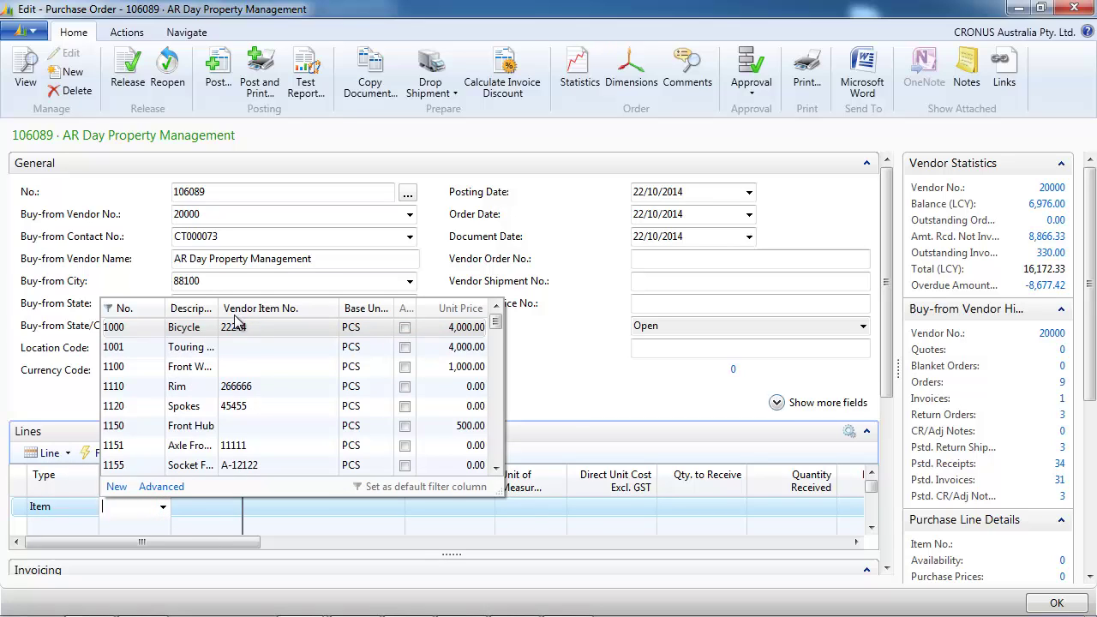
type("222")
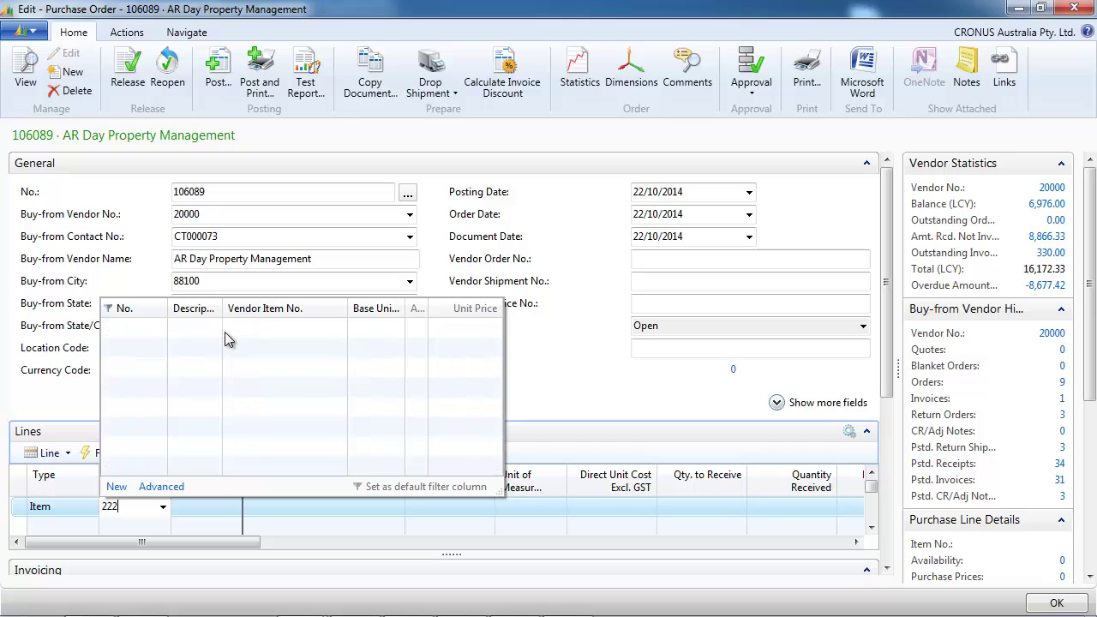
type("44")
left_click(269, 309)
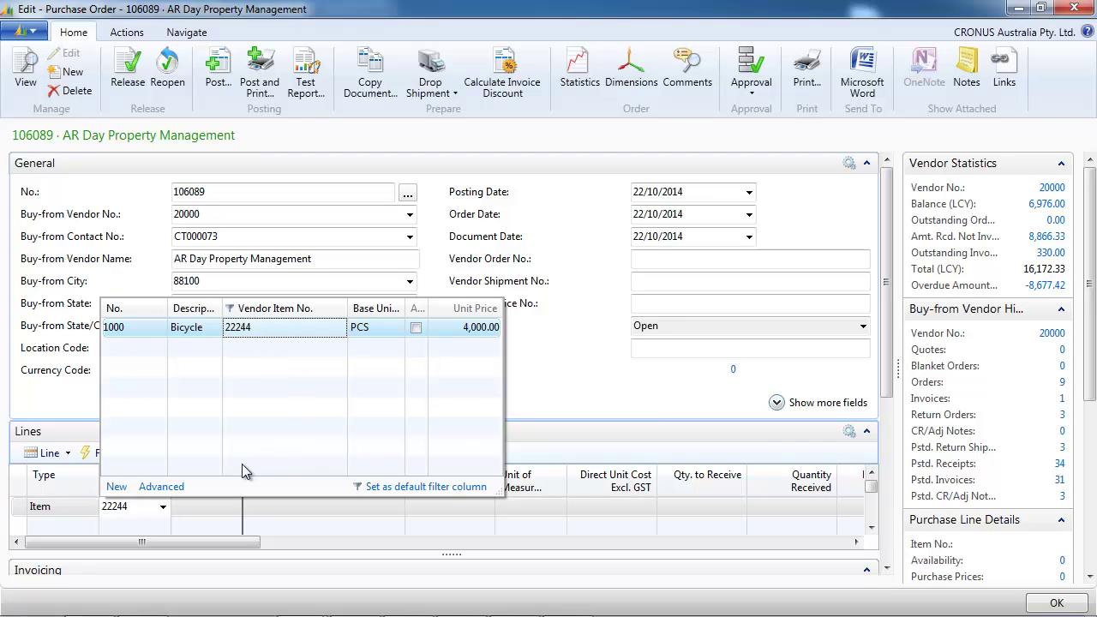
key("Return")
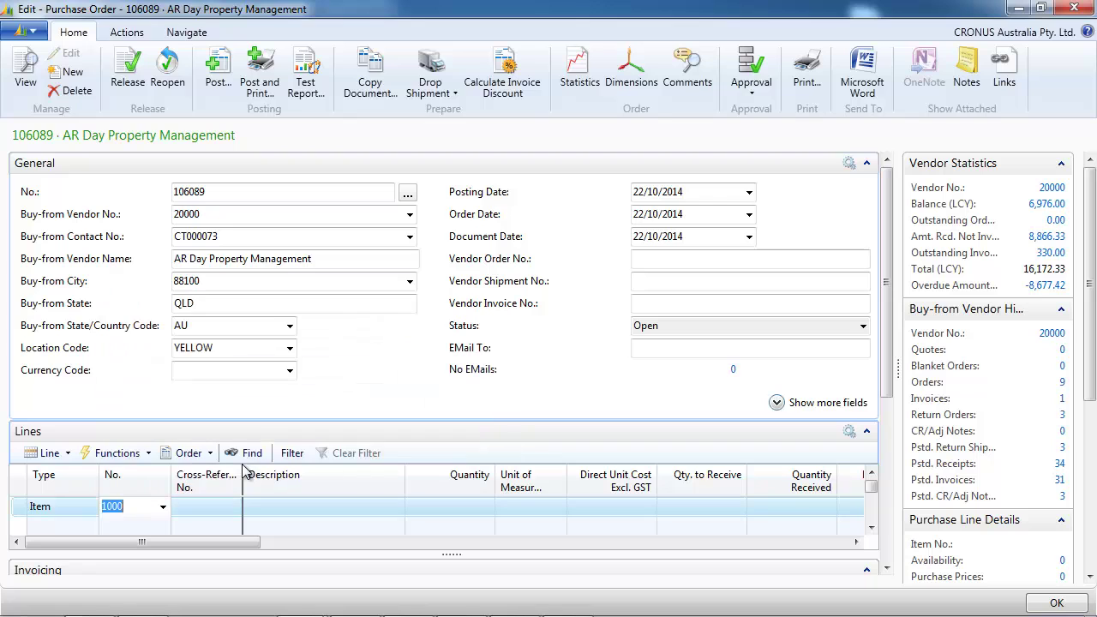
left_click(306, 512)
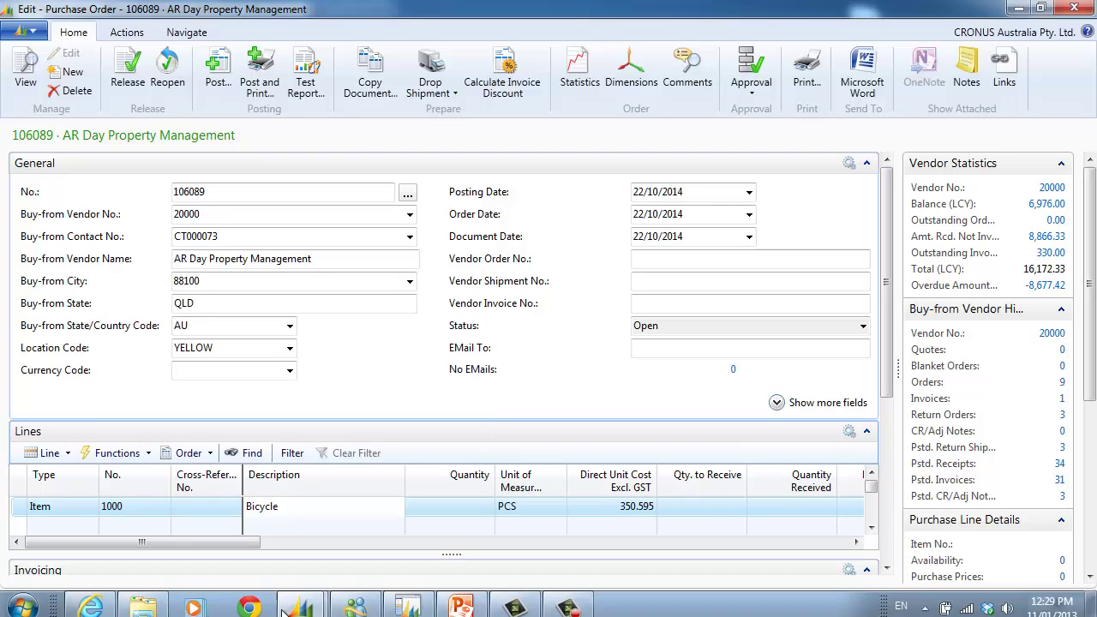
- In the development environment, inspect the fields of the Item table's DropDown field group
left_click(408, 600)
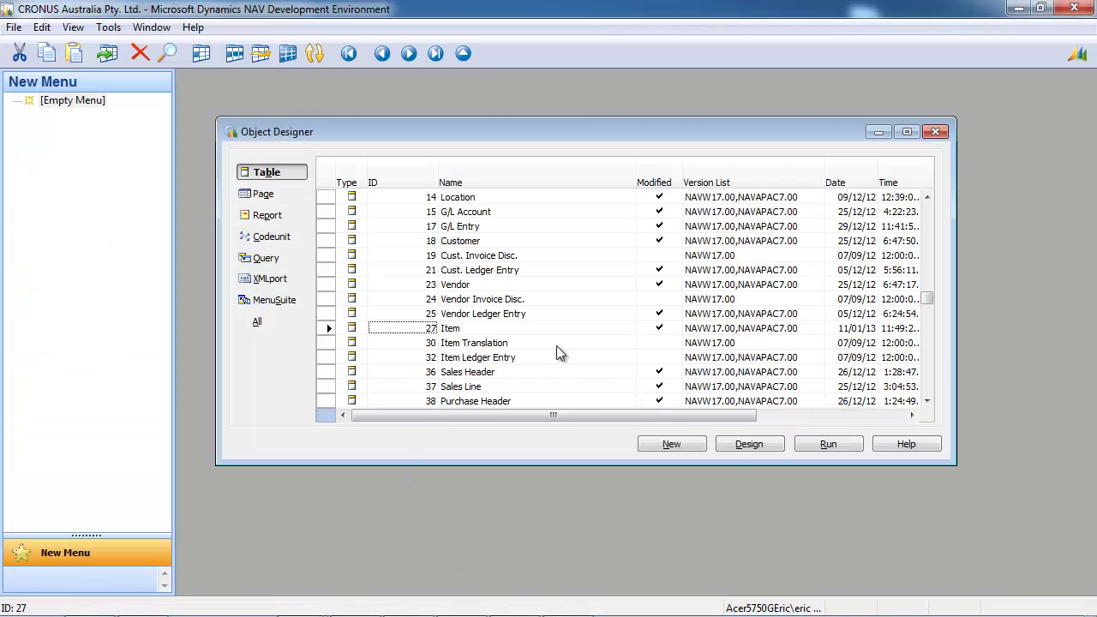
left_click(766, 451)
left_click(73, 29)
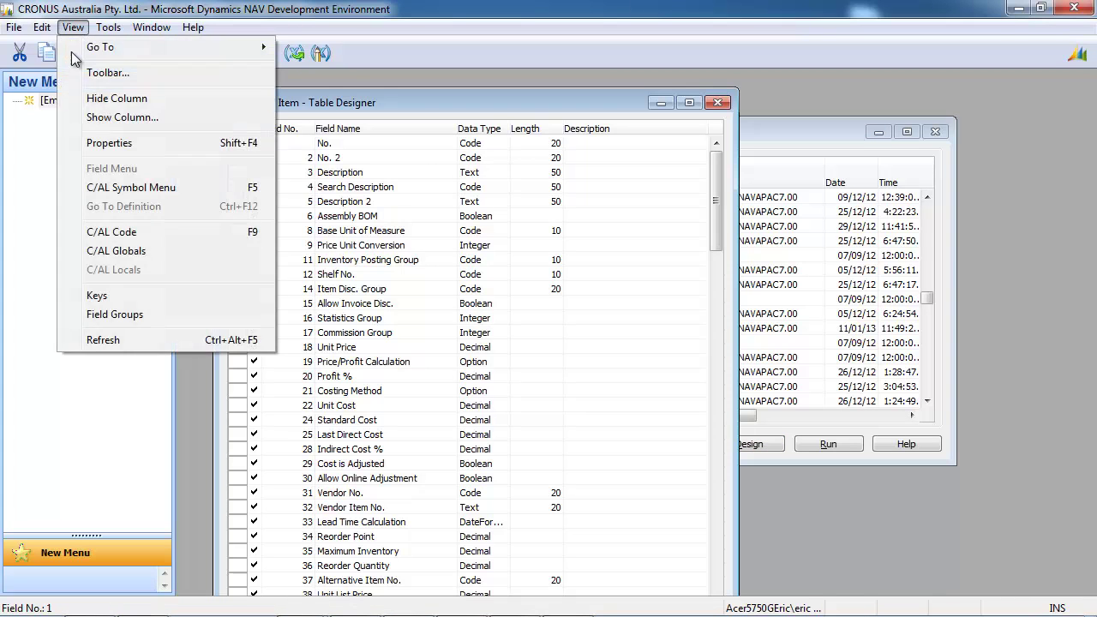
left_click(105, 314)
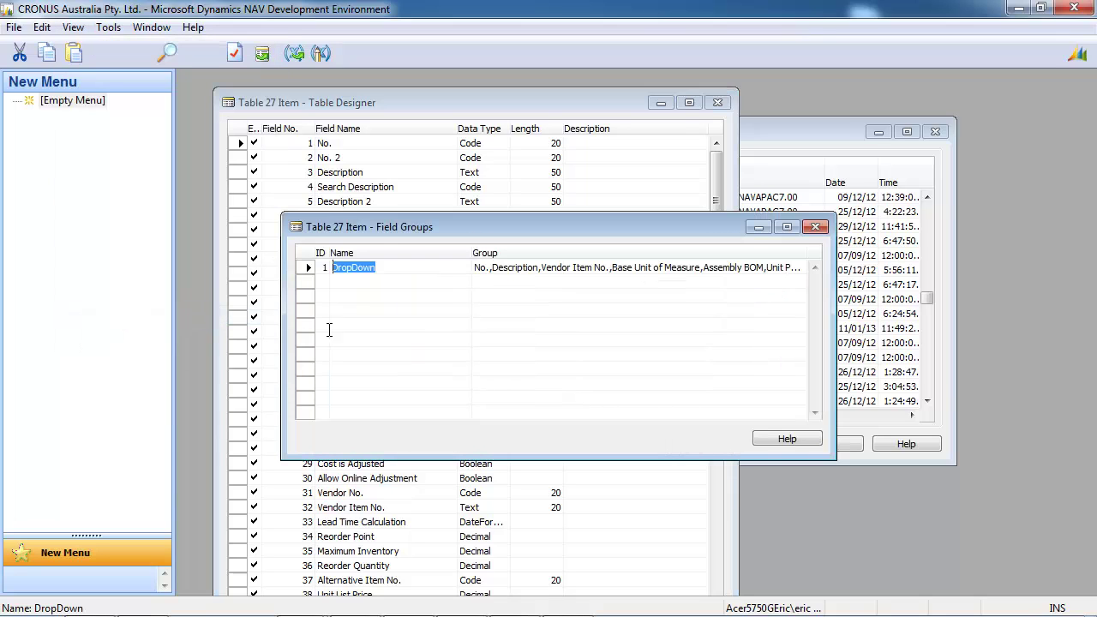
left_click(578, 267)
left_click(784, 268)
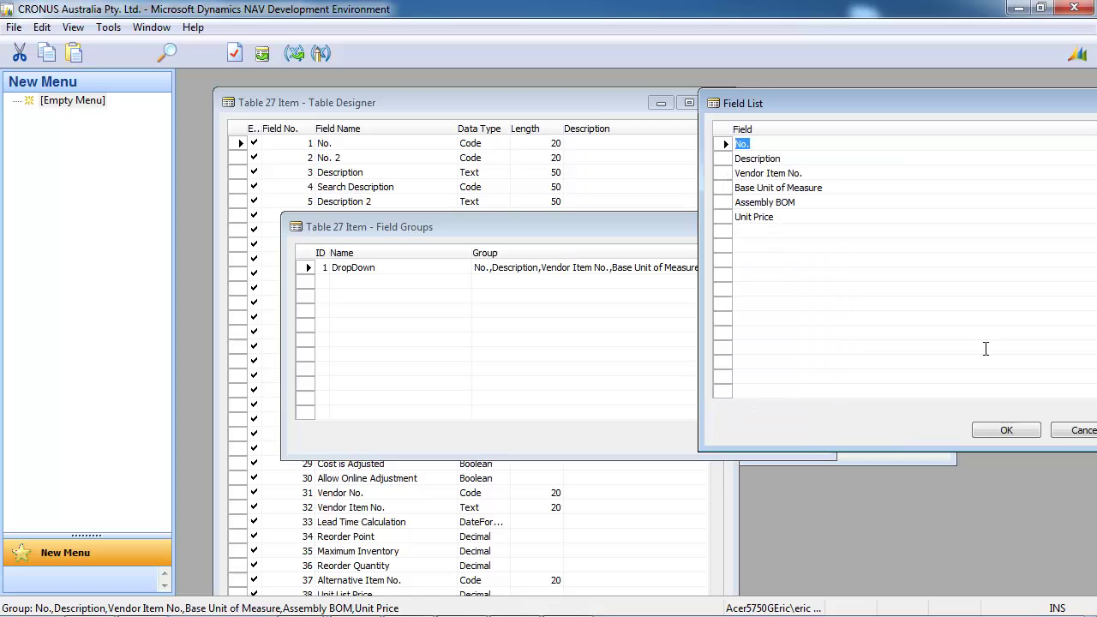
left_click(1072, 430)
key("Escape")
- Return to order 106089 and open the Item Card for item 1000 from the line details
mouse_move(292, 604)
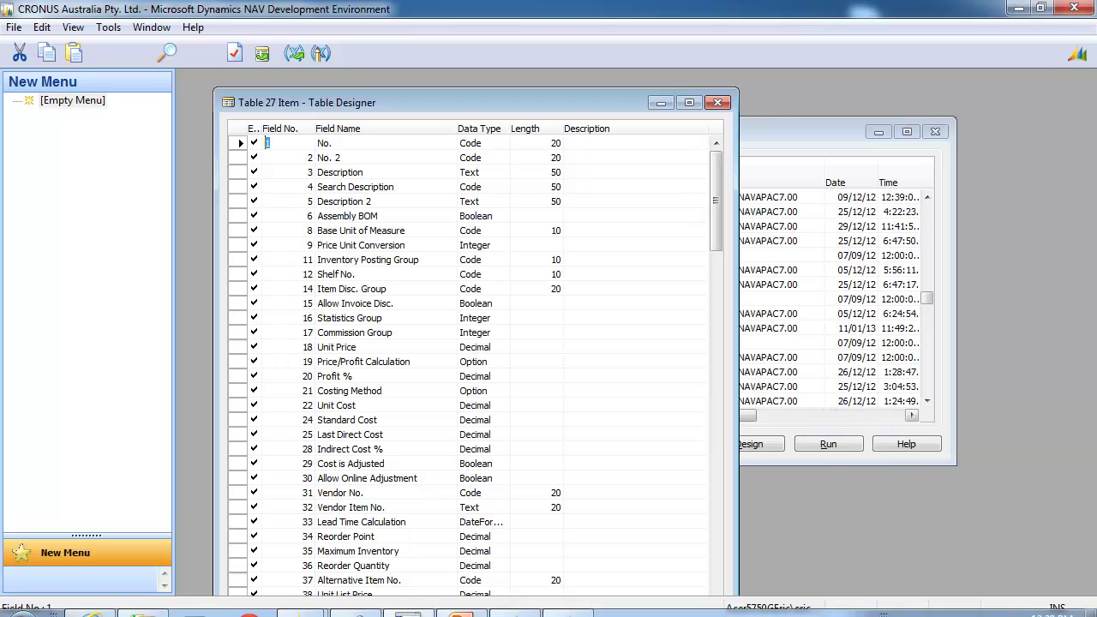
left_click(365, 509)
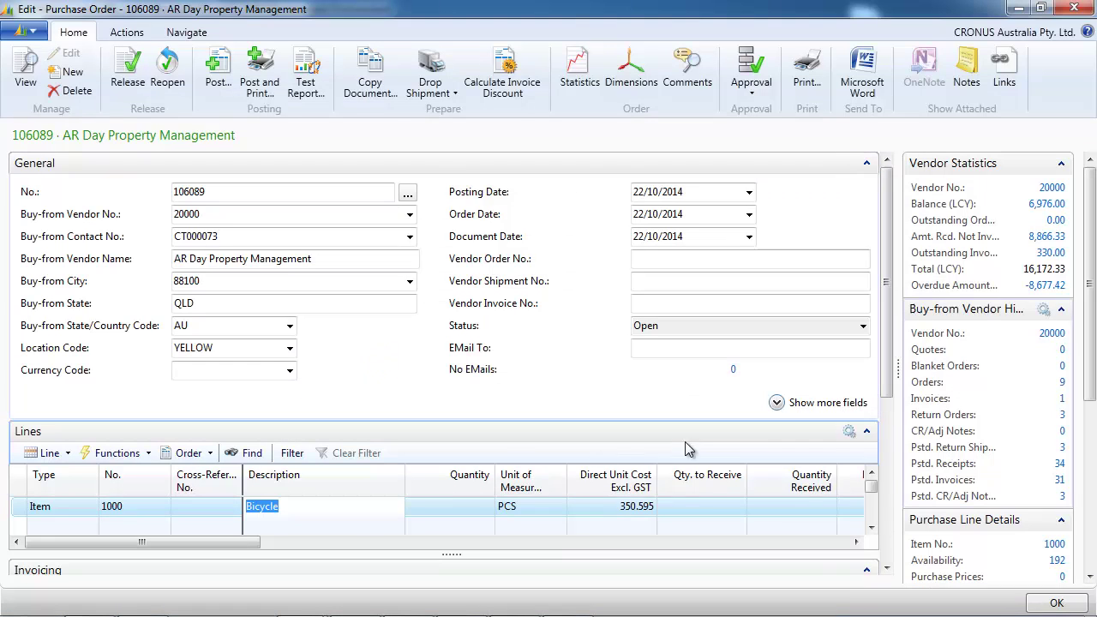
left_click(1052, 545)
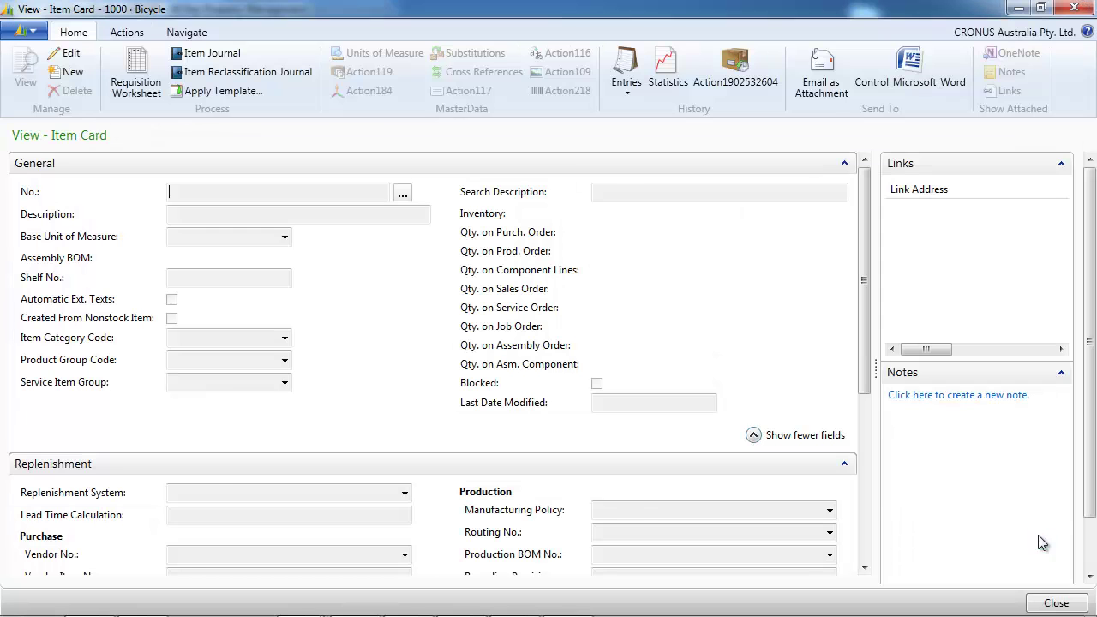
left_click(187, 34)
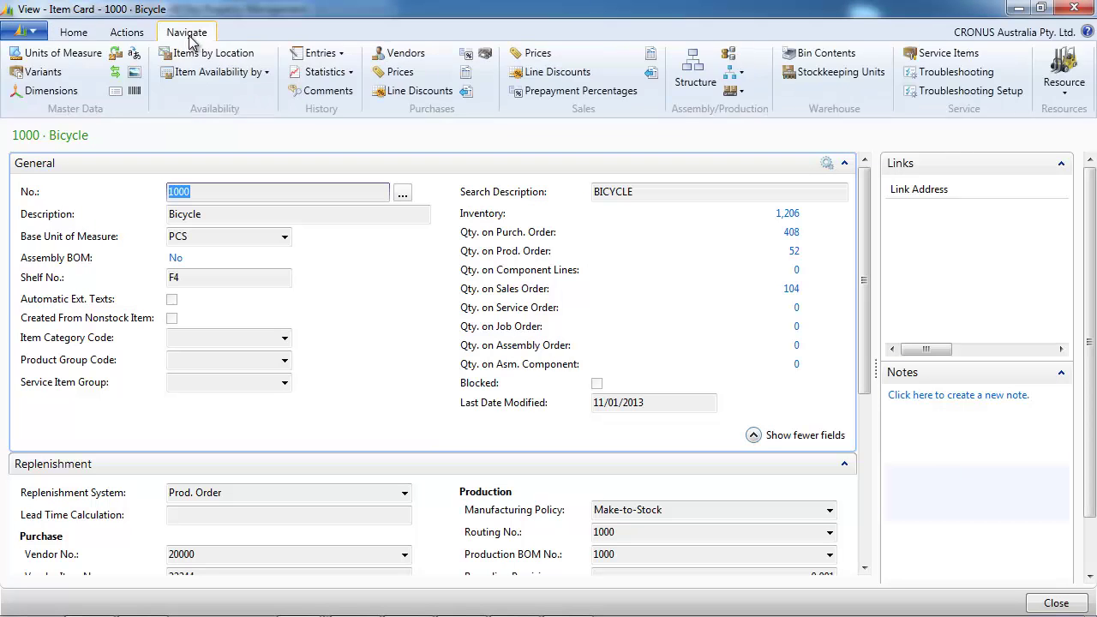
- Open Bicycle's Item Vendor Catalogue and add vendor 20000 with vendor item number 22244
left_click(392, 56)
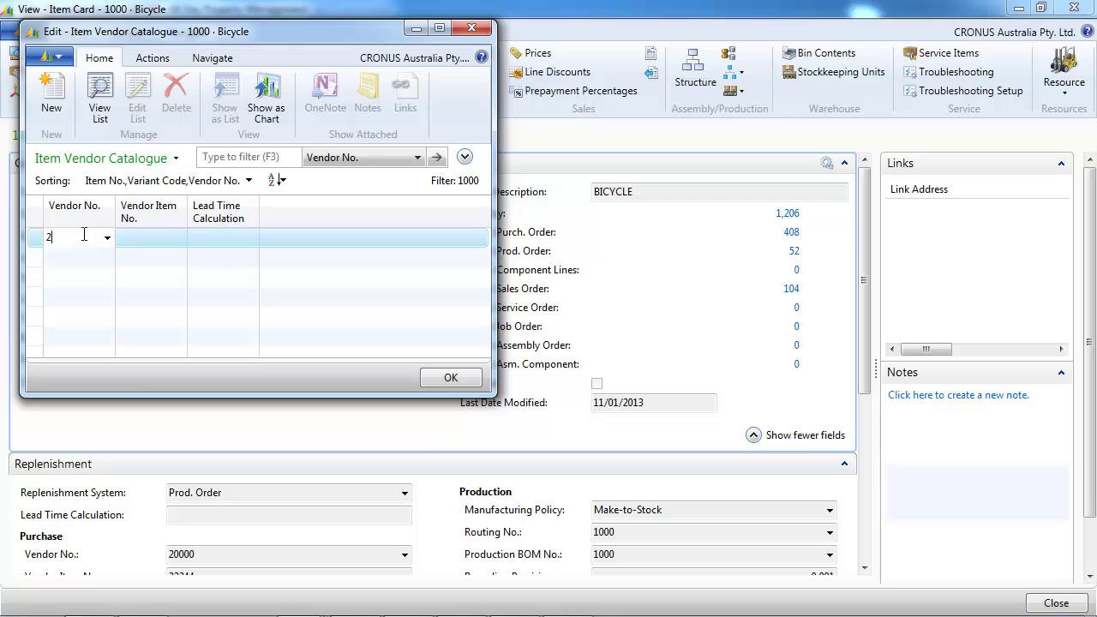
type("20000")
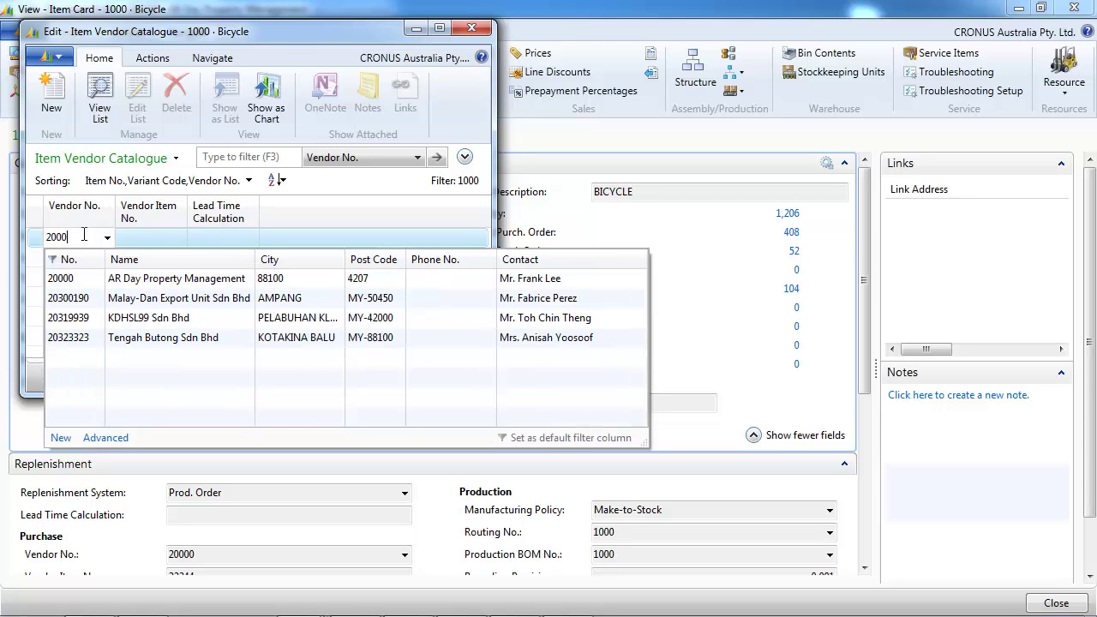
key("Tab")
type("2")
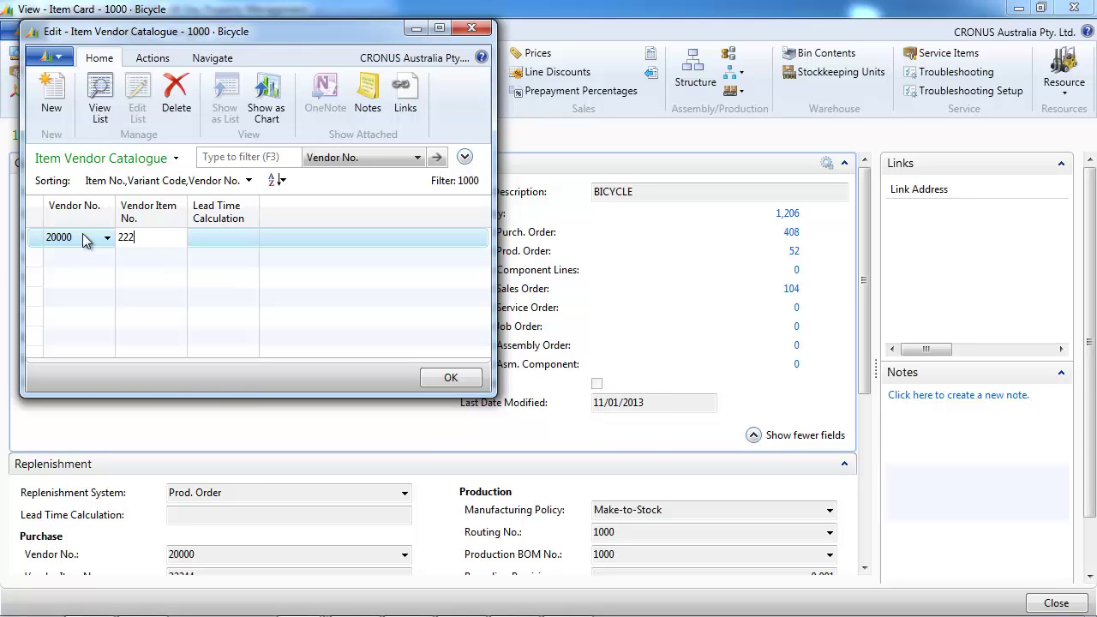
type("2244")
- Add vendor 30000 with vendor item number 33344 and close the catalogue
left_click(77, 251)
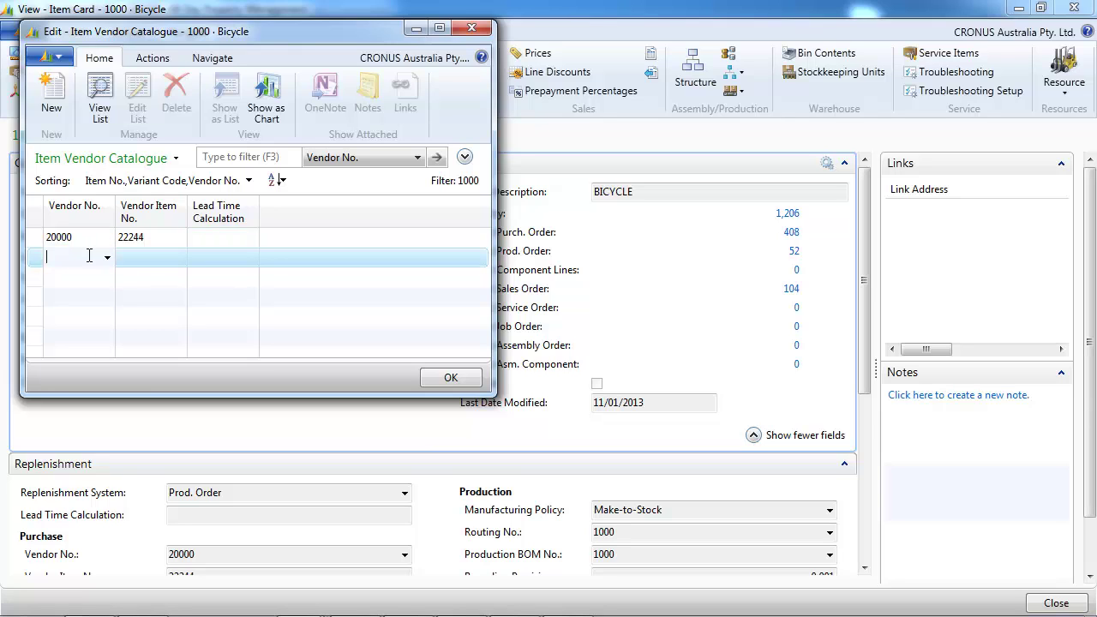
type("3000")
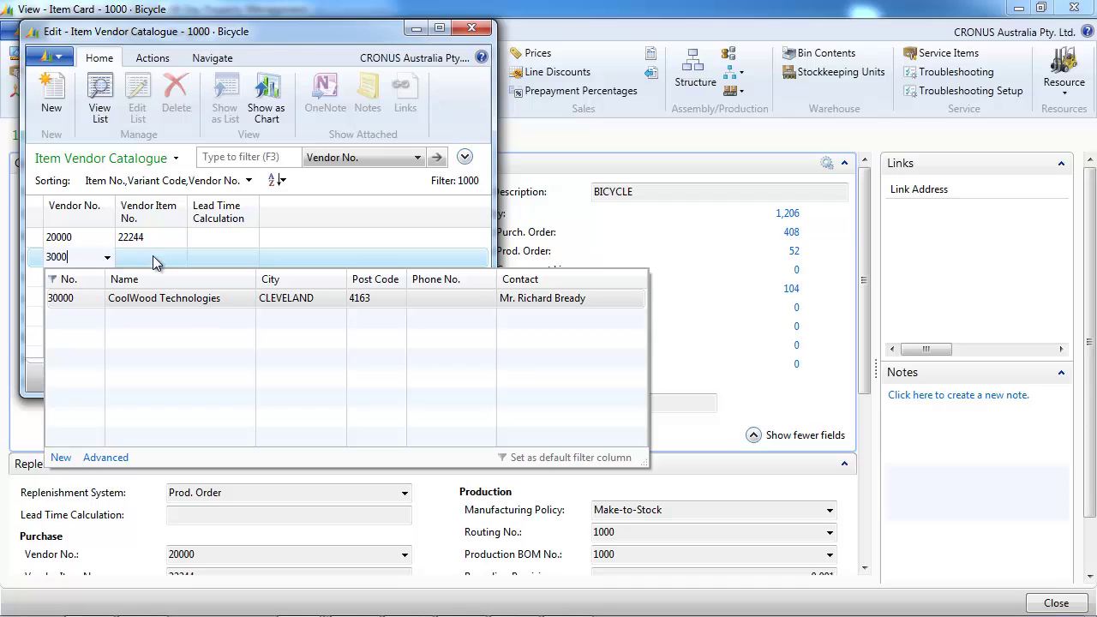
key("Escape")
type("0")
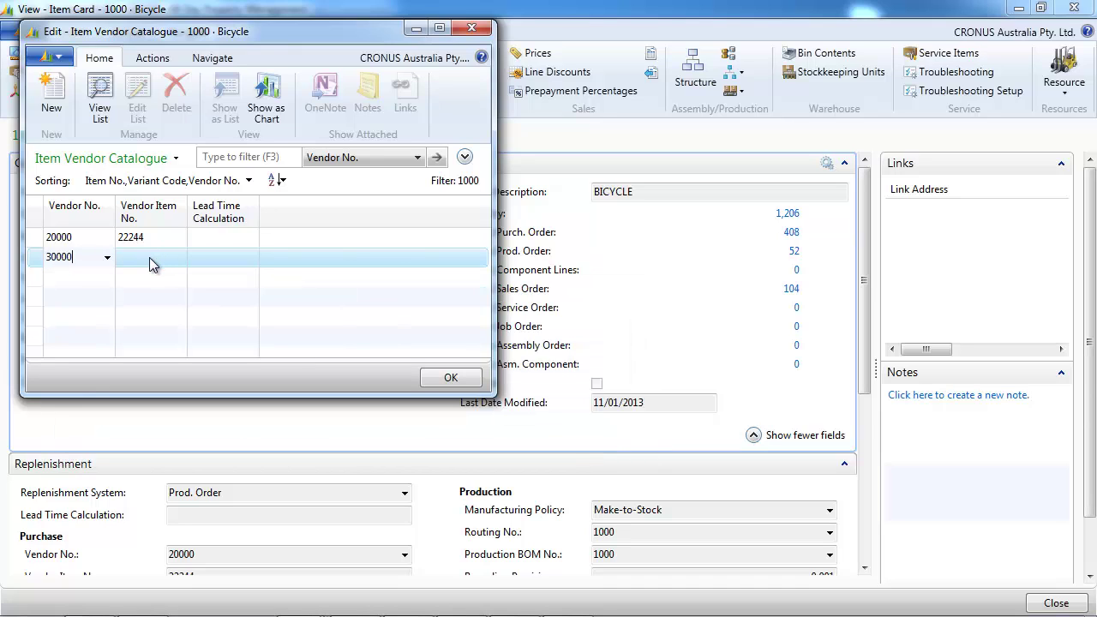
left_click(169, 257)
left_click(148, 256)
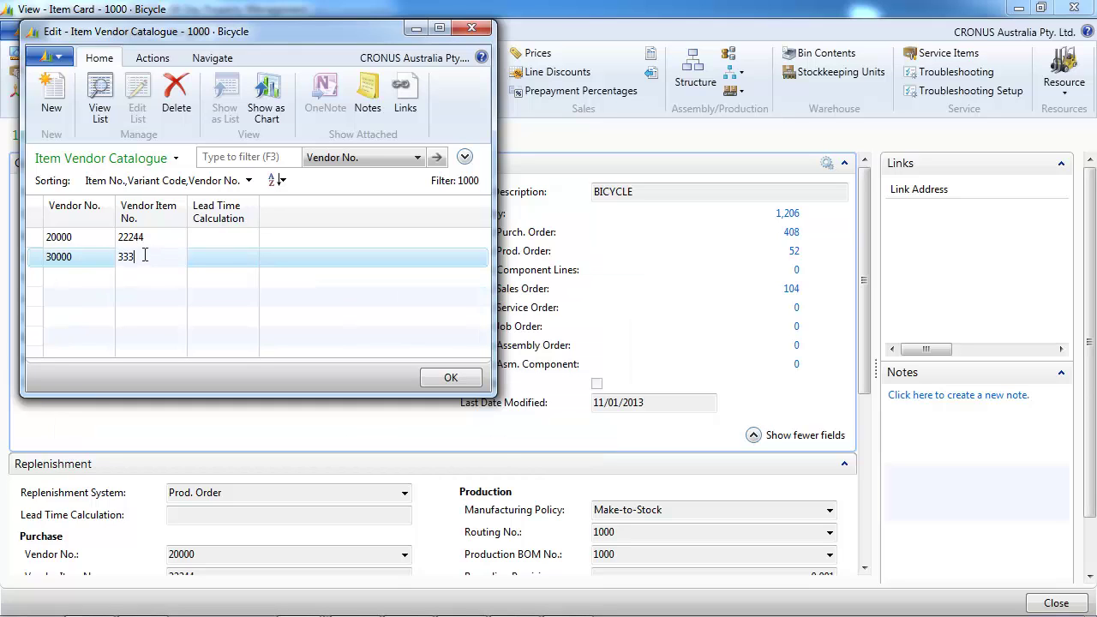
type("33344")
key("Up")
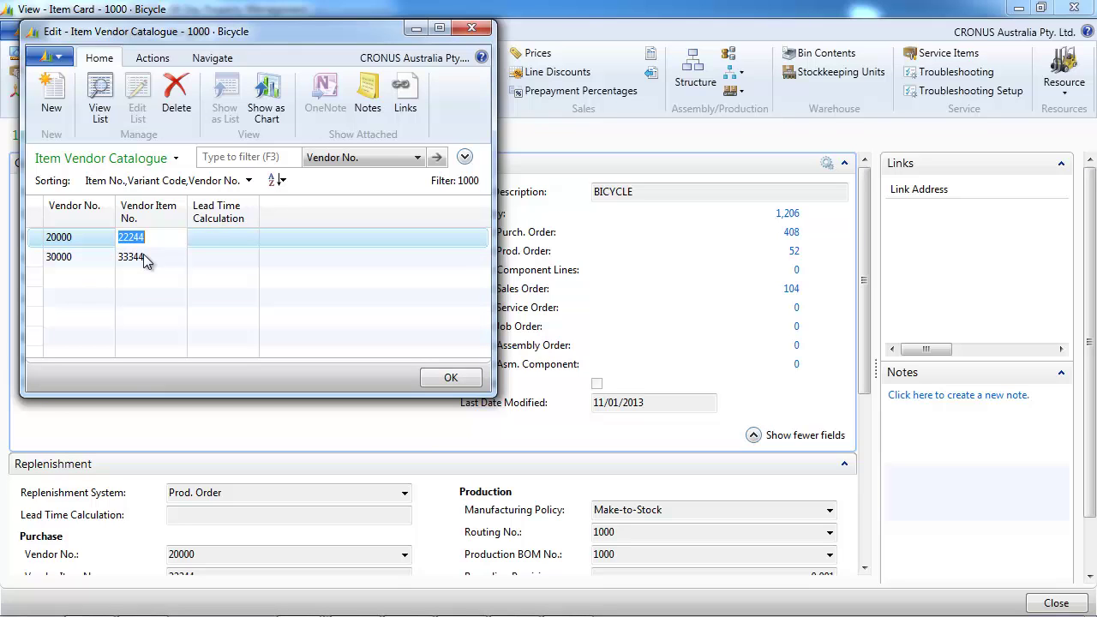
left_click(472, 29)
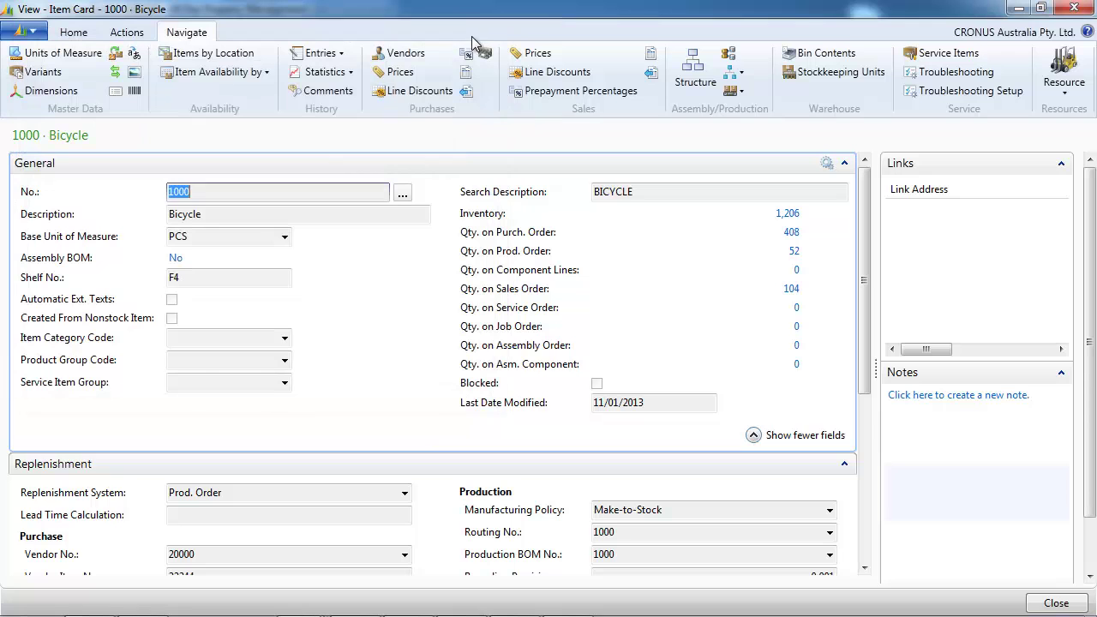
- Close the Item Card and try entering 33344 as the order line's item number
left_click(1070, 9)
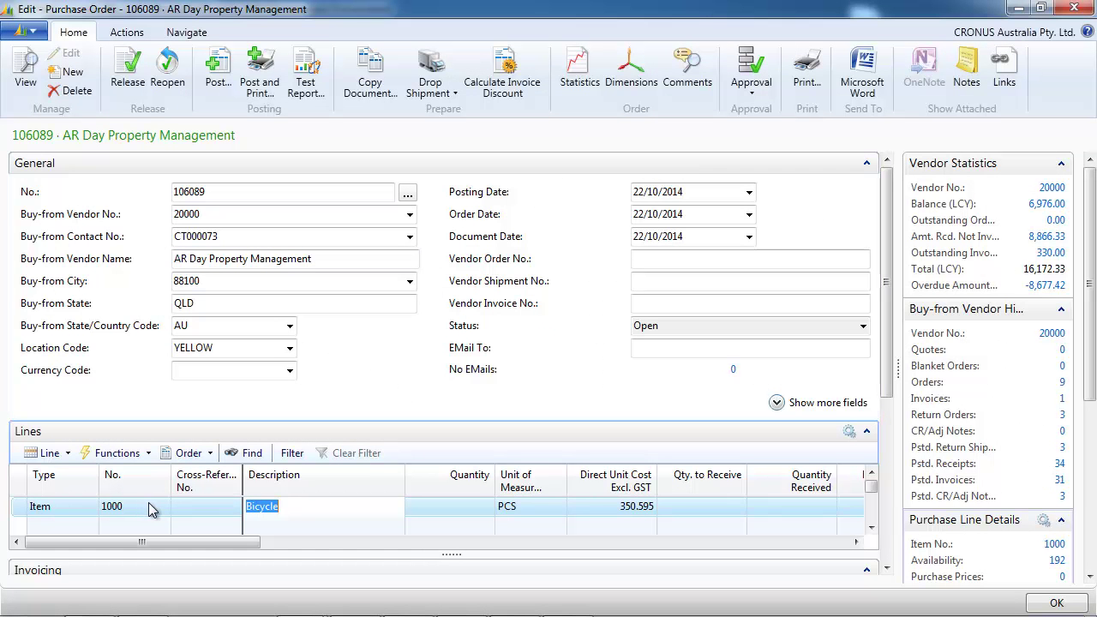
left_click(143, 506)
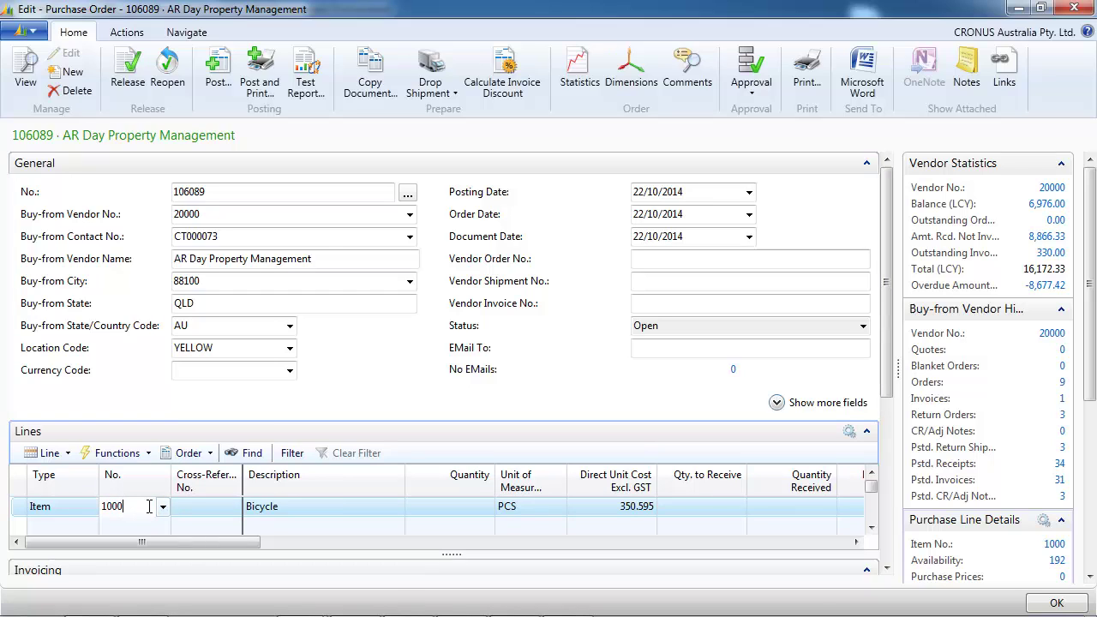
right_click(149, 507)
key("Escape")
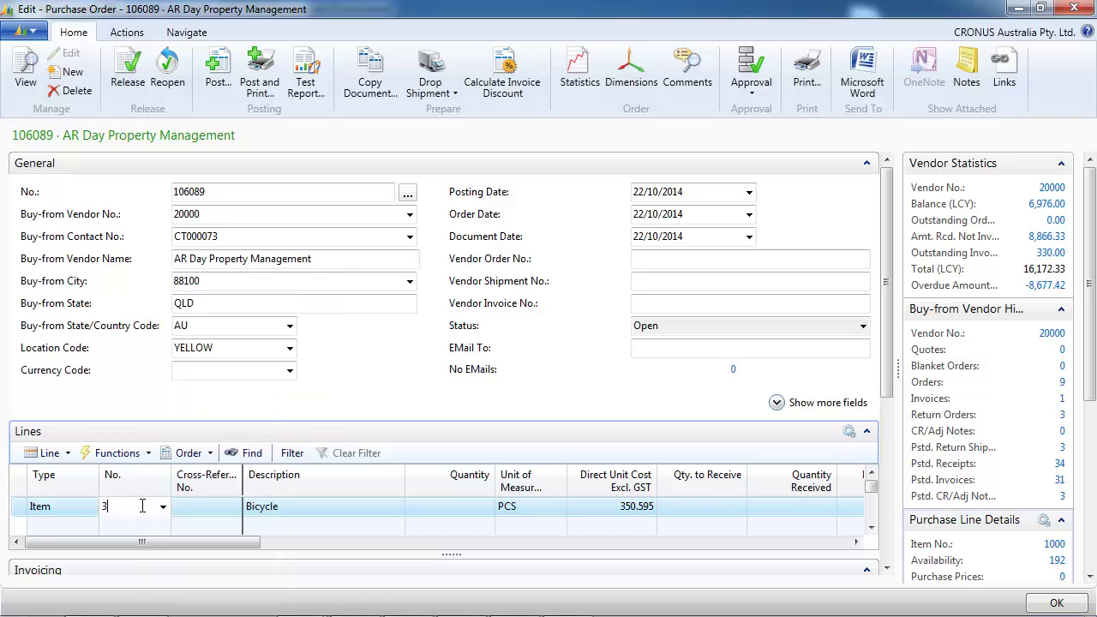
type("33344")
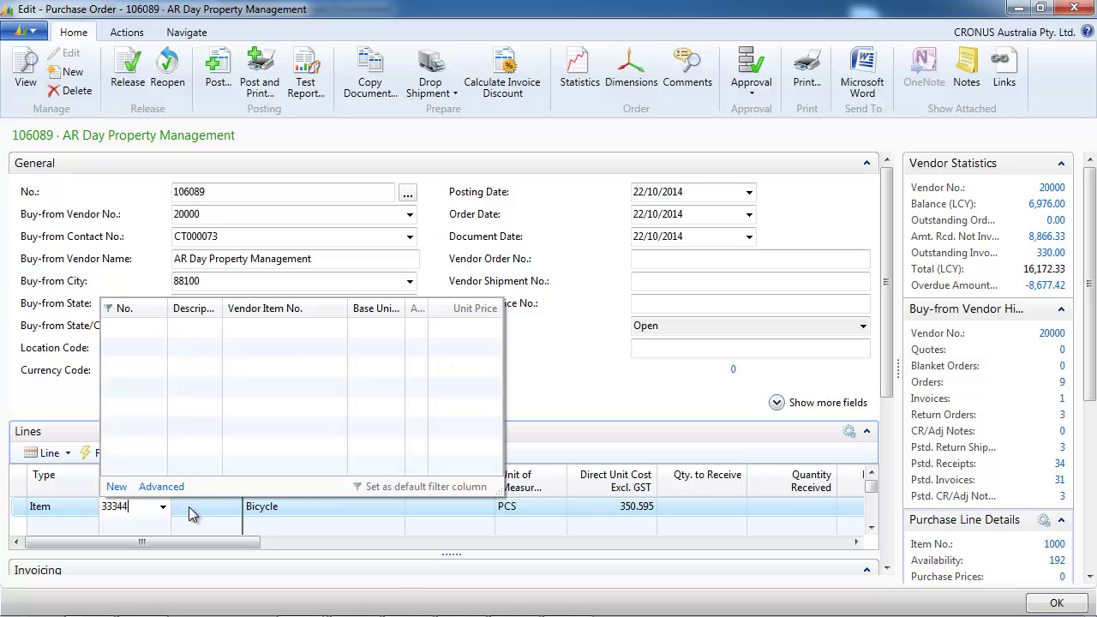
left_click(85, 509)
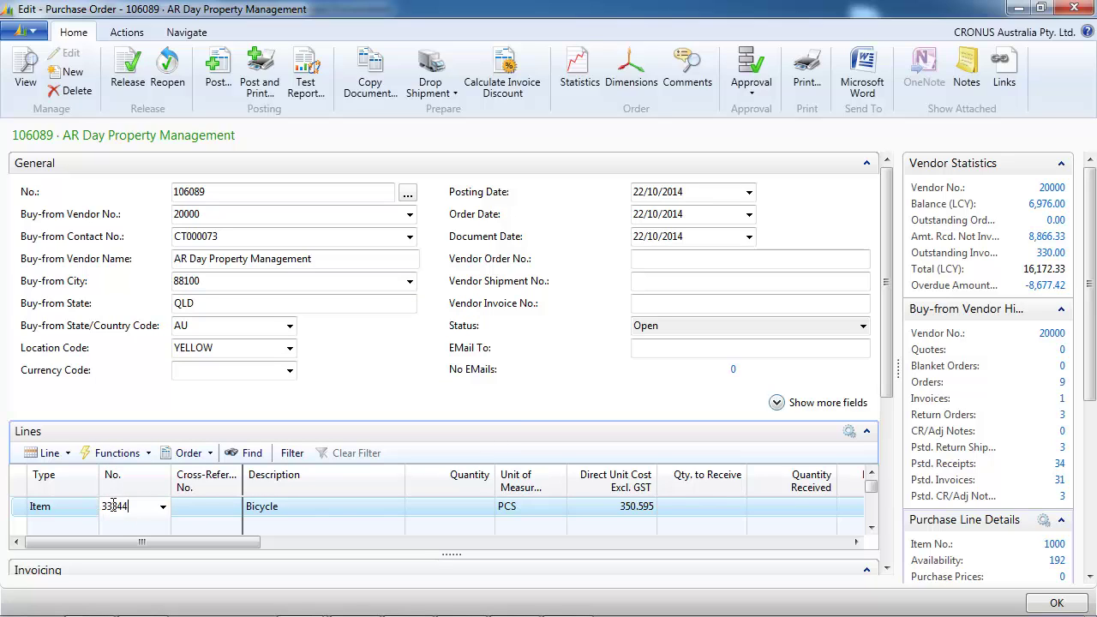
key("Tab")
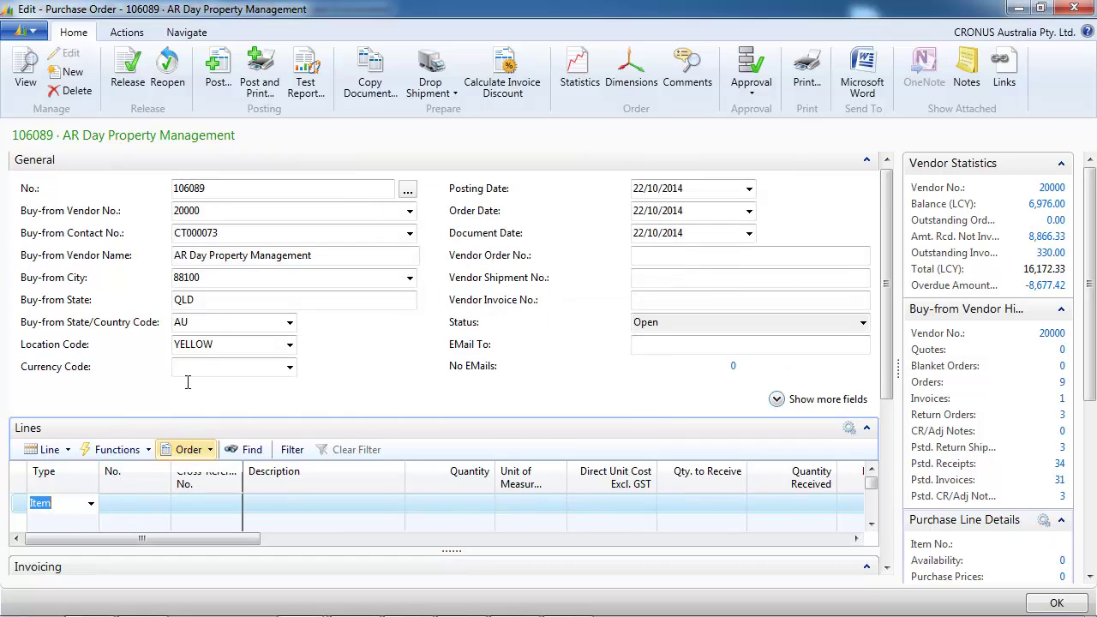
- Page back to CoolWood order 106087 and open the full Item List from its line's No. field
left_click(227, 211)
key("ctrl+Page_Up")
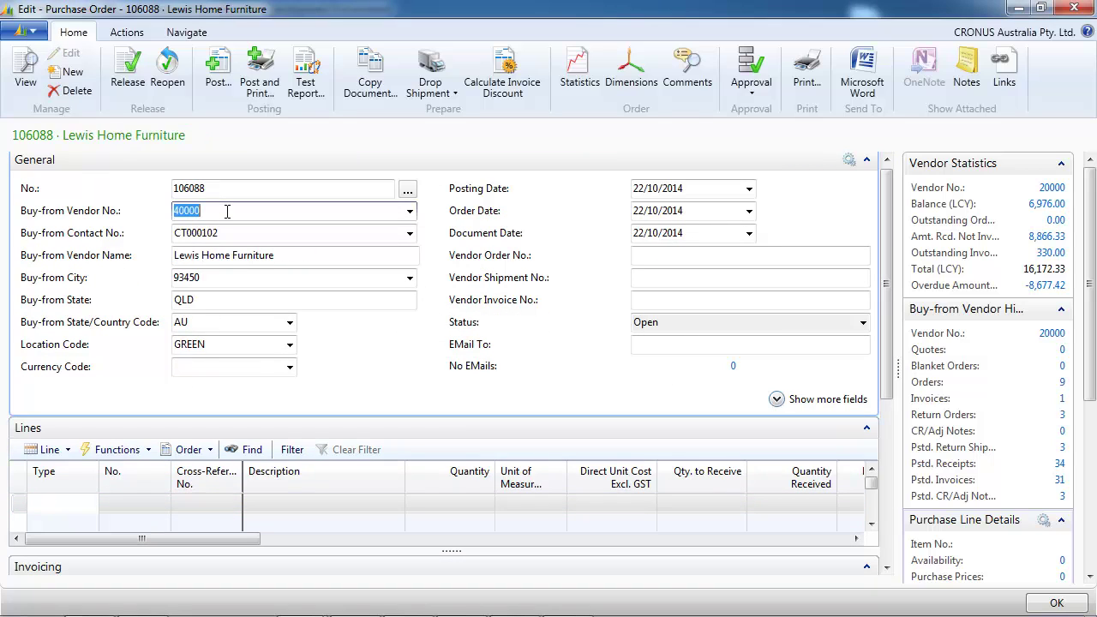
key("ctrl+Page_Up")
left_click(143, 502)
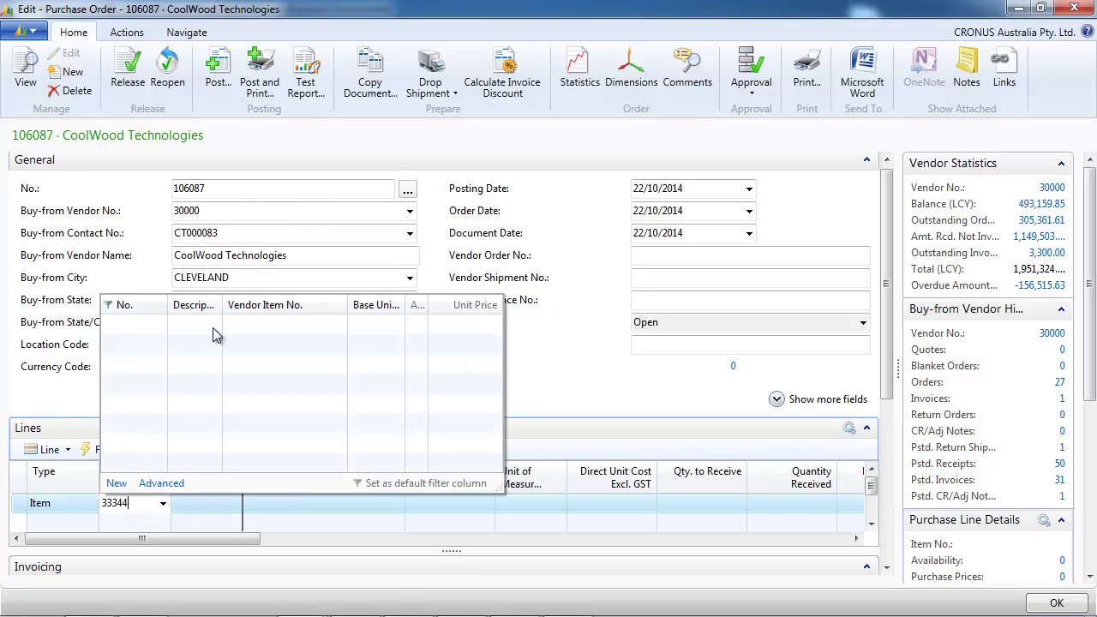
left_click(162, 483)
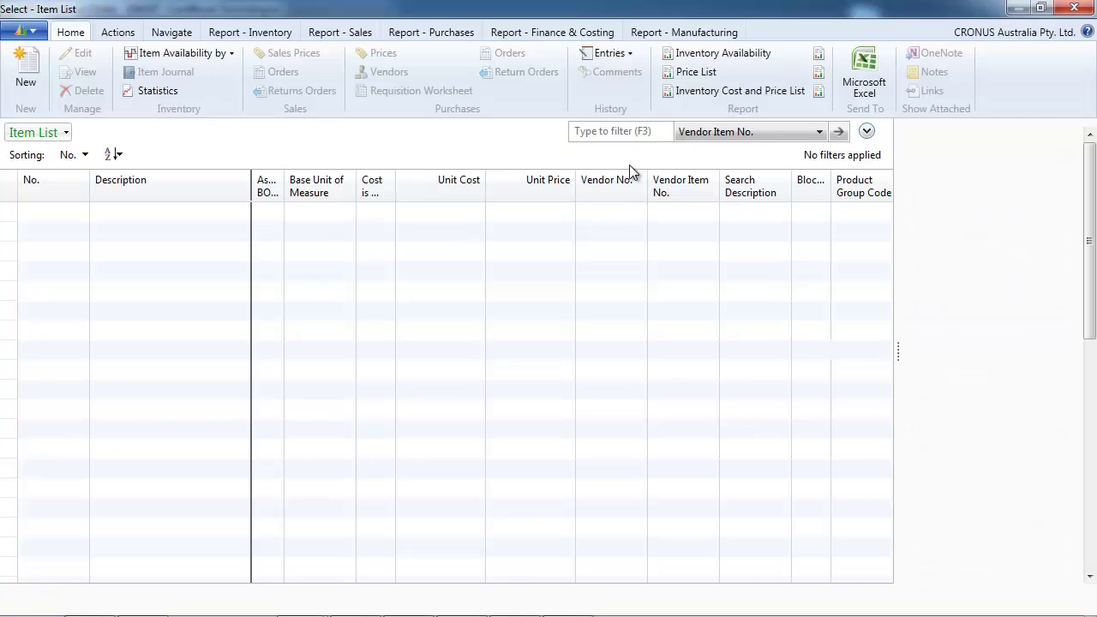
- Filter the Item List on vendor item number 33344, then clear the filter
left_click(612, 131)
type("33344")
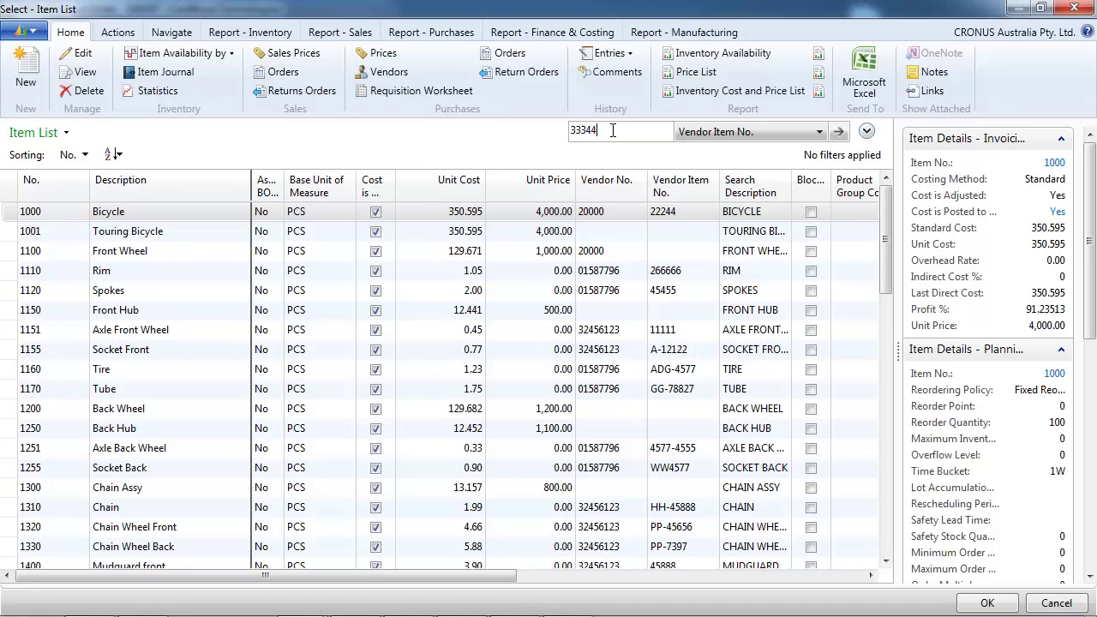
key("Return")
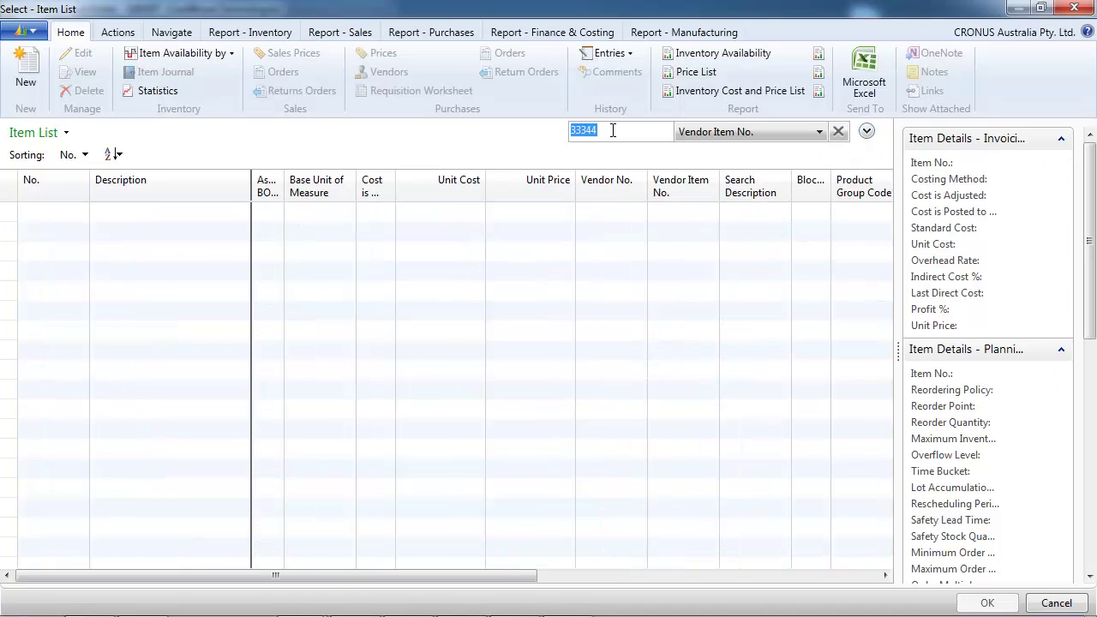
key("BackSpace")
key("Return")
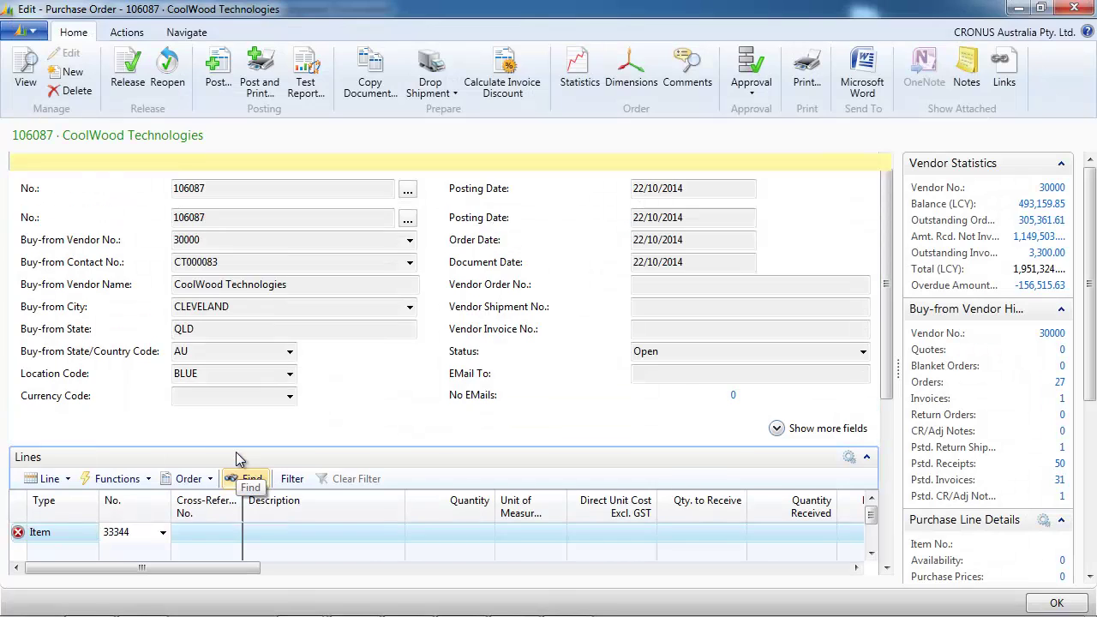
- Discard the invalid 33344 entry and enter item 1000 Bicycle on order 106087's line
key("Escape")
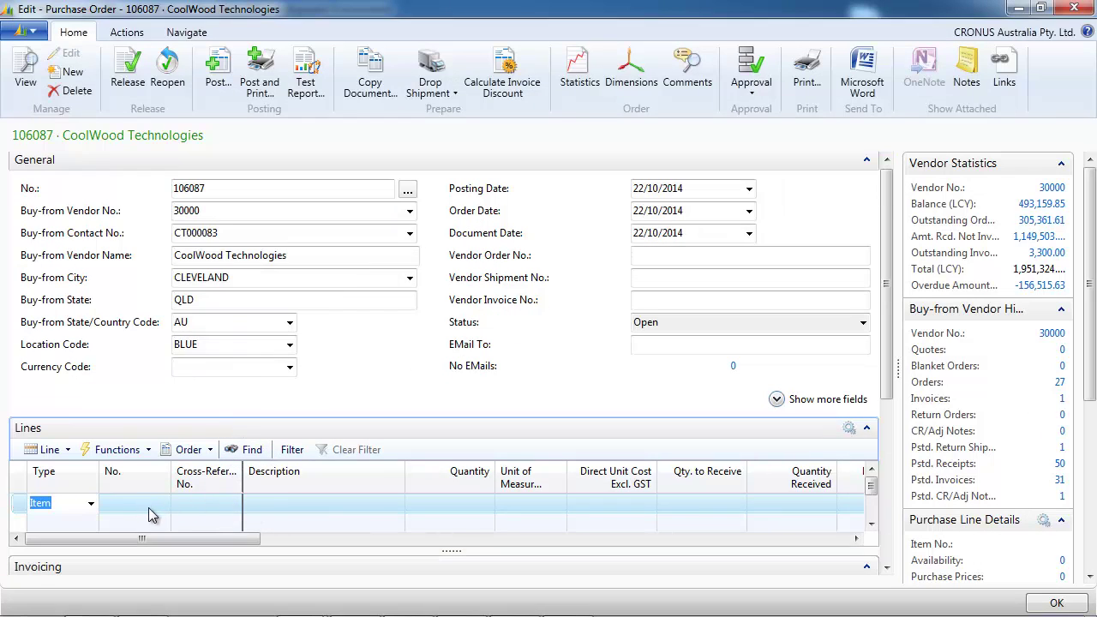
left_click(150, 507)
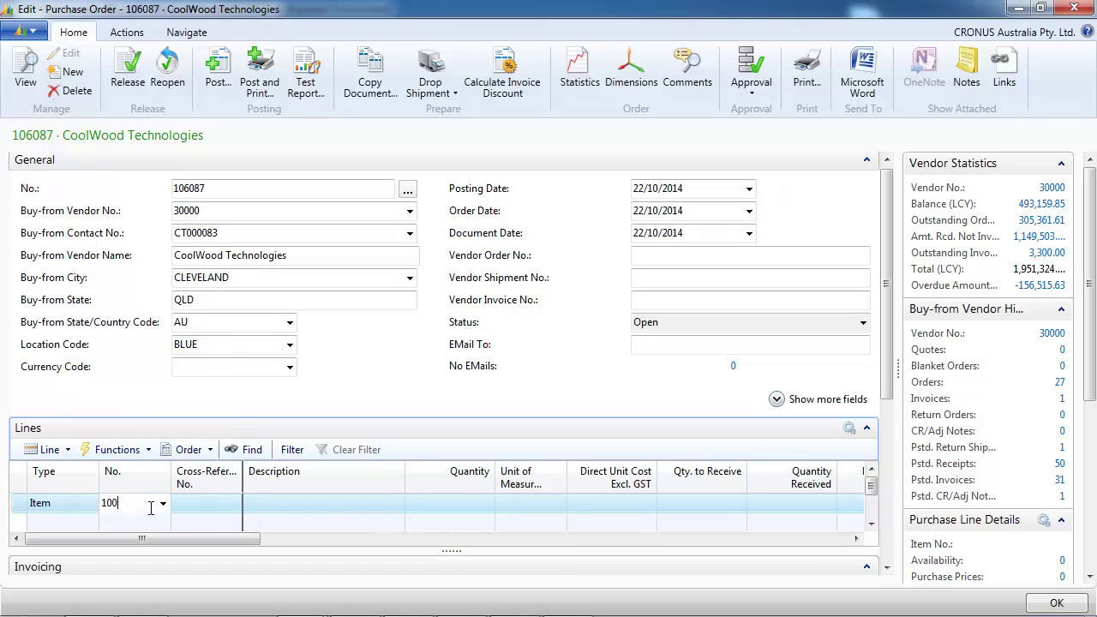
type("1000")
key("Tab")
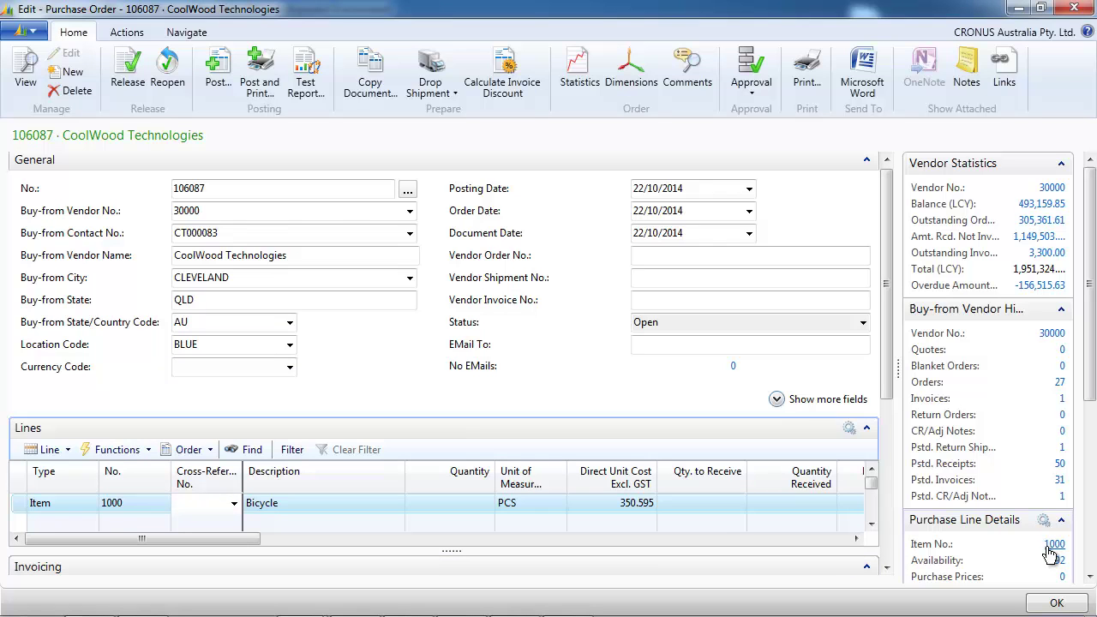
left_click(1048, 548)
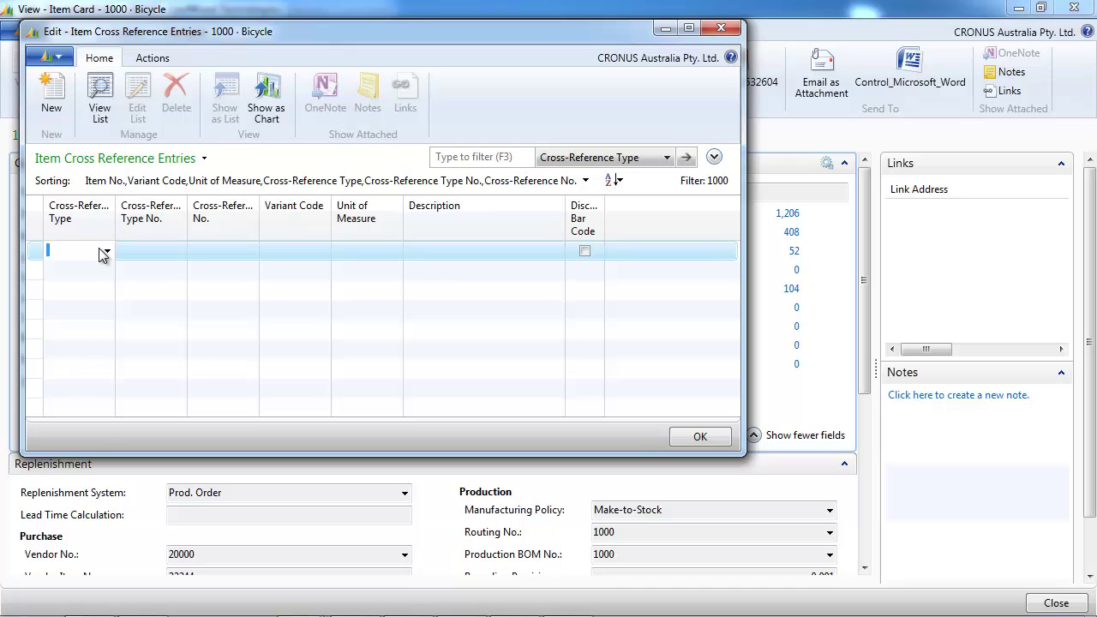
- Add Bicycle cross-reference number 88844 and close the Item Cross Reference Entries window
left_click(141, 250)
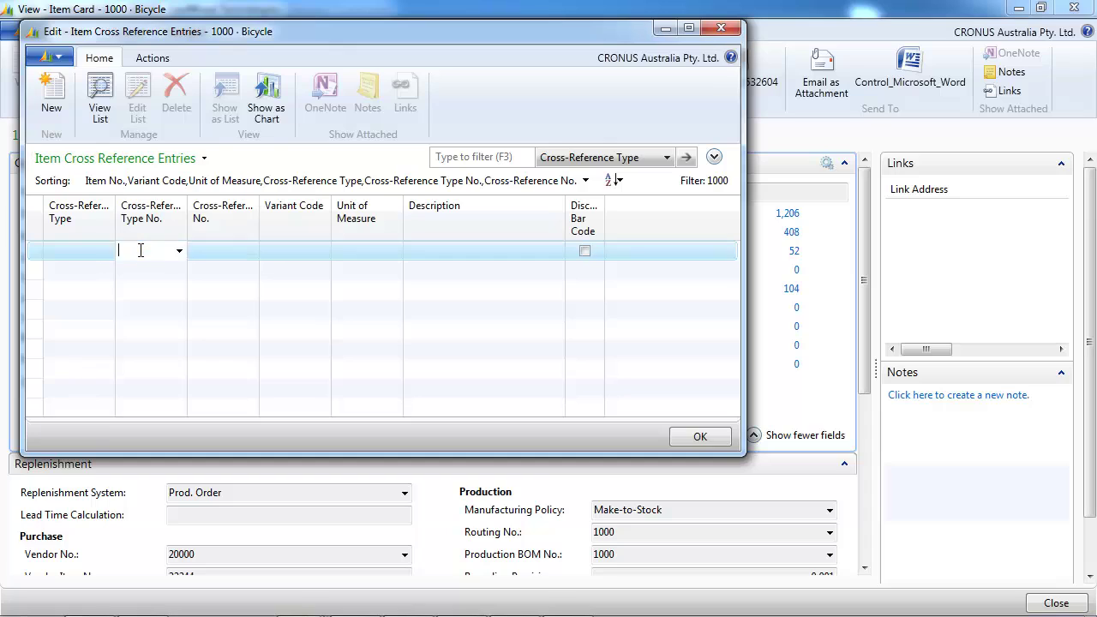
left_click(236, 247)
type("888")
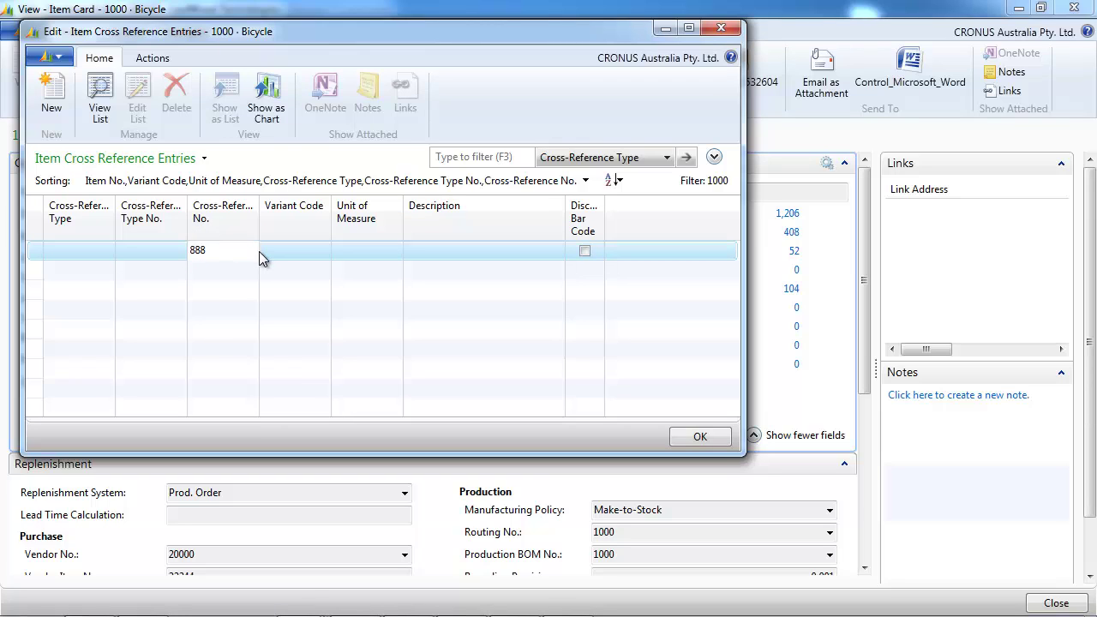
type("44")
key("Tab")
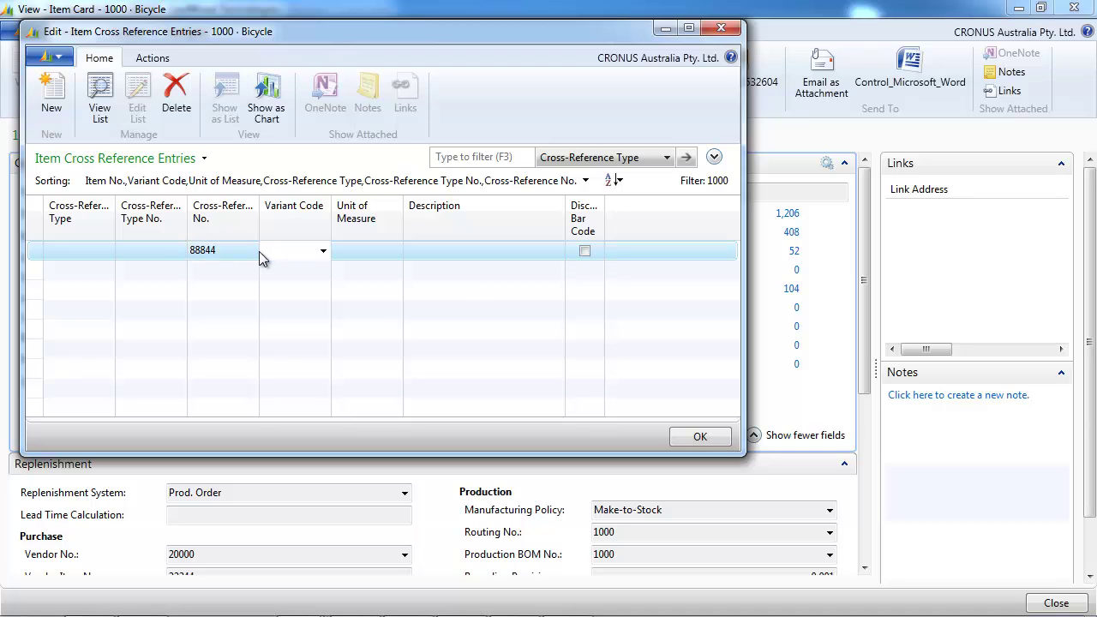
left_click(507, 296)
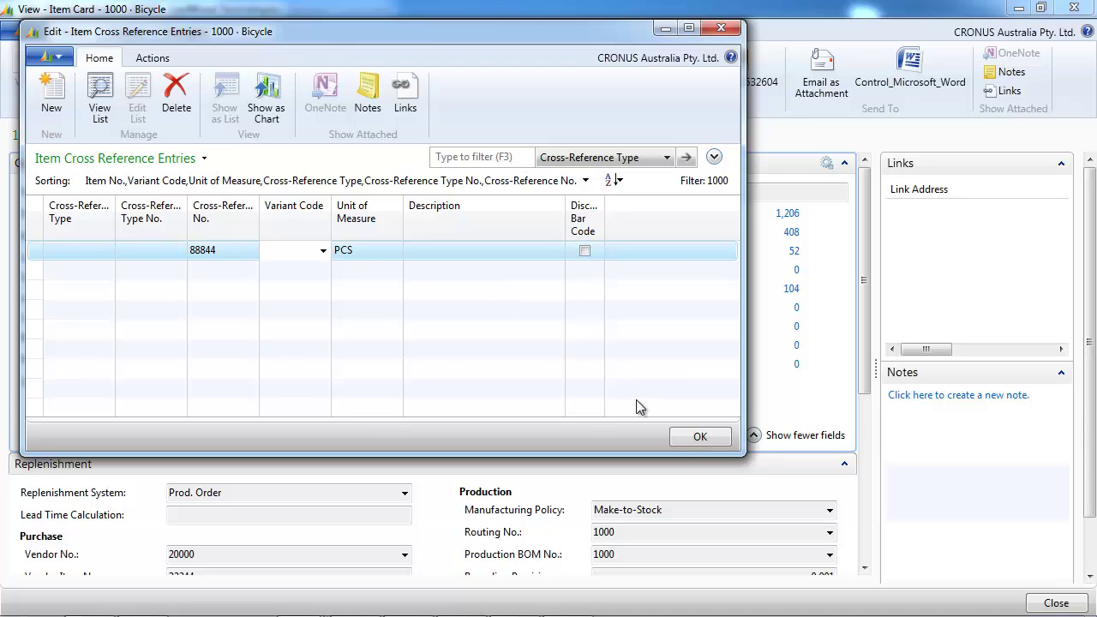
left_click(697, 437)
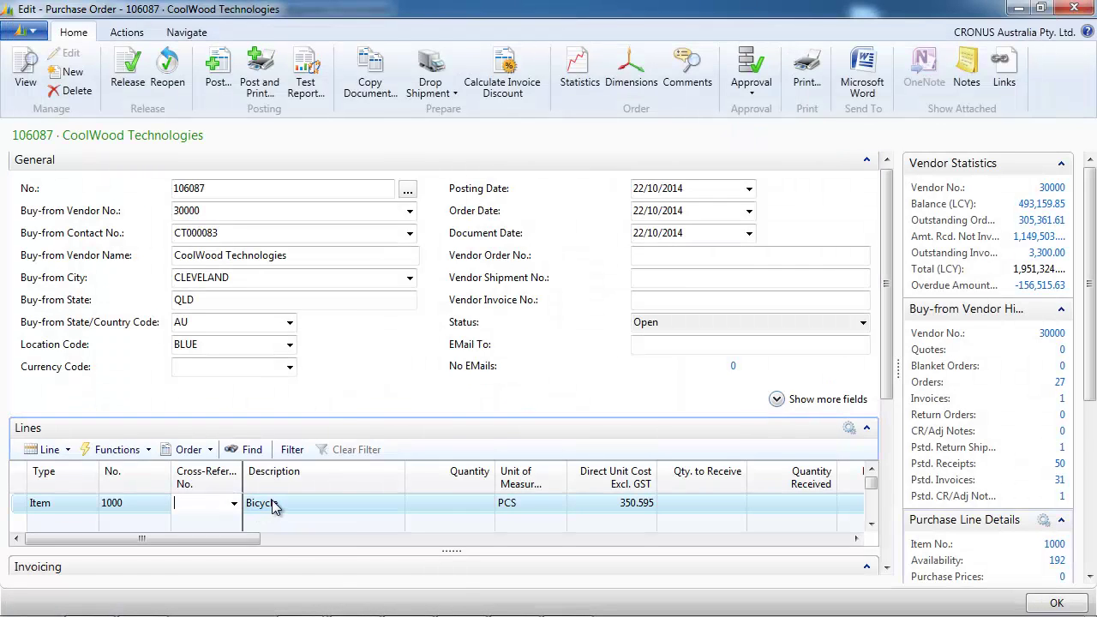
- Delete the existing Bicycle line from purchase order 106087
right_click(274, 507)
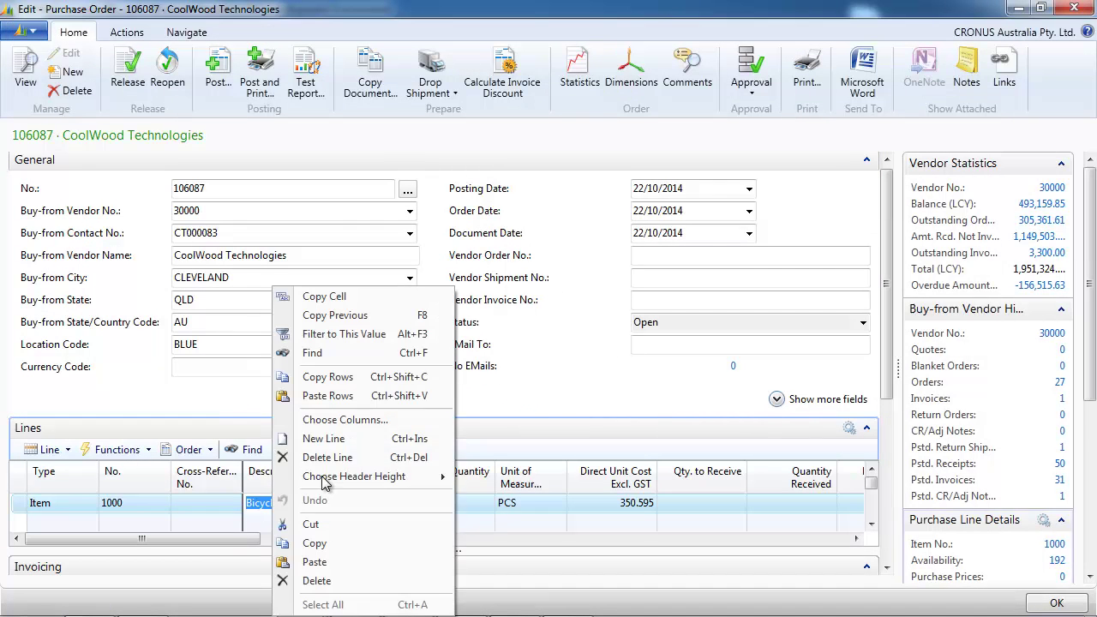
left_click(330, 456)
left_click(509, 341)
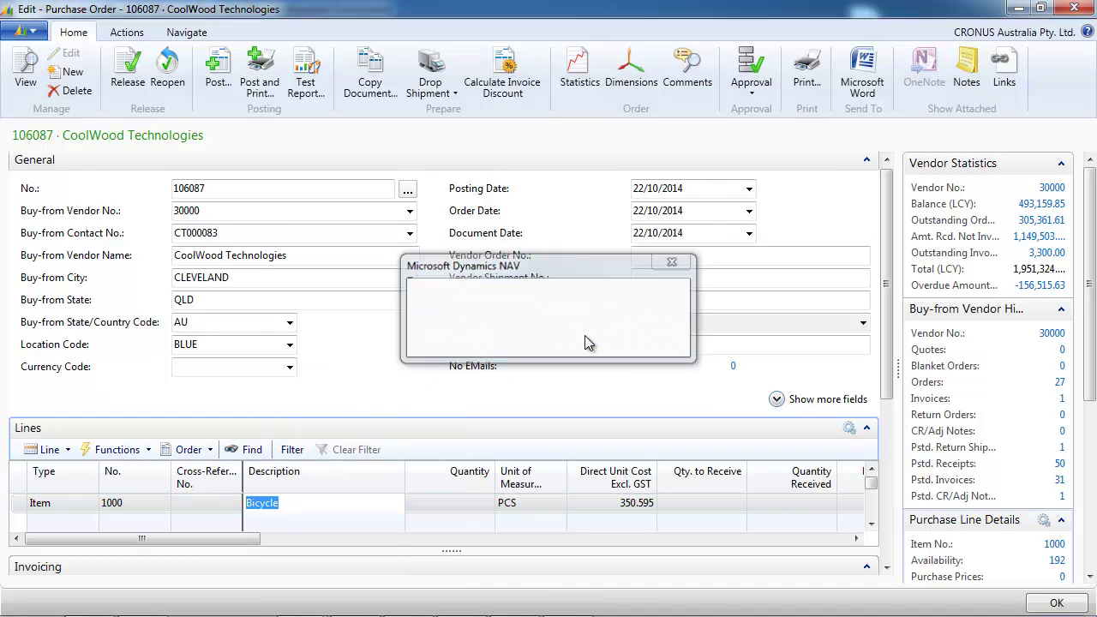
- Enter cross-reference 88844 on the line so it fills with item 1000 Bicycle
left_click(212, 505)
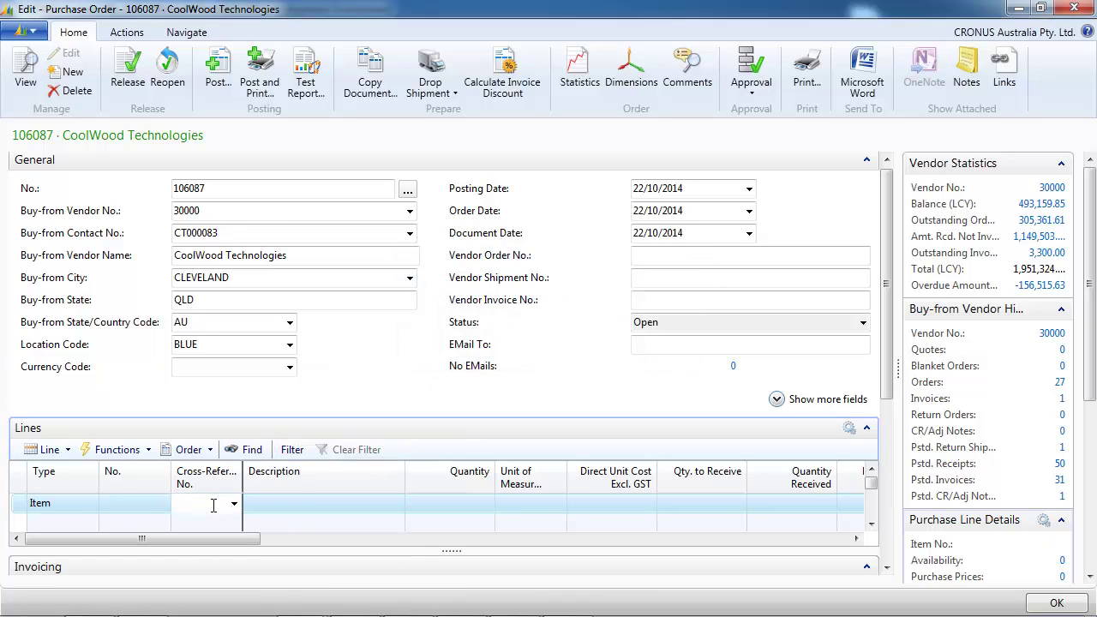
type("88844")
key("Return")
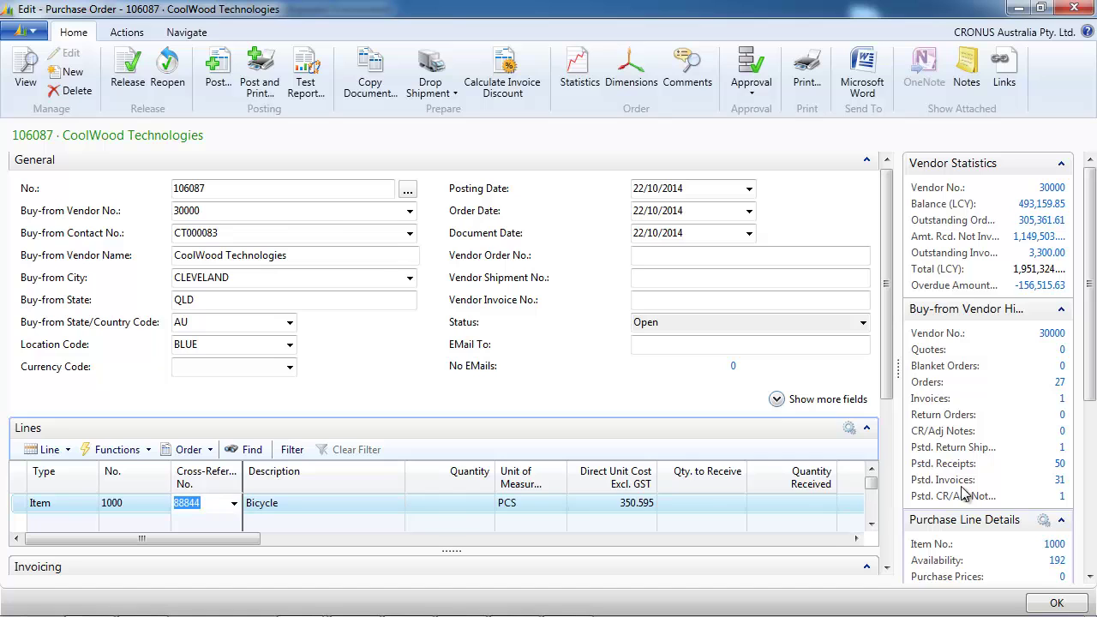
key("shift+F7")
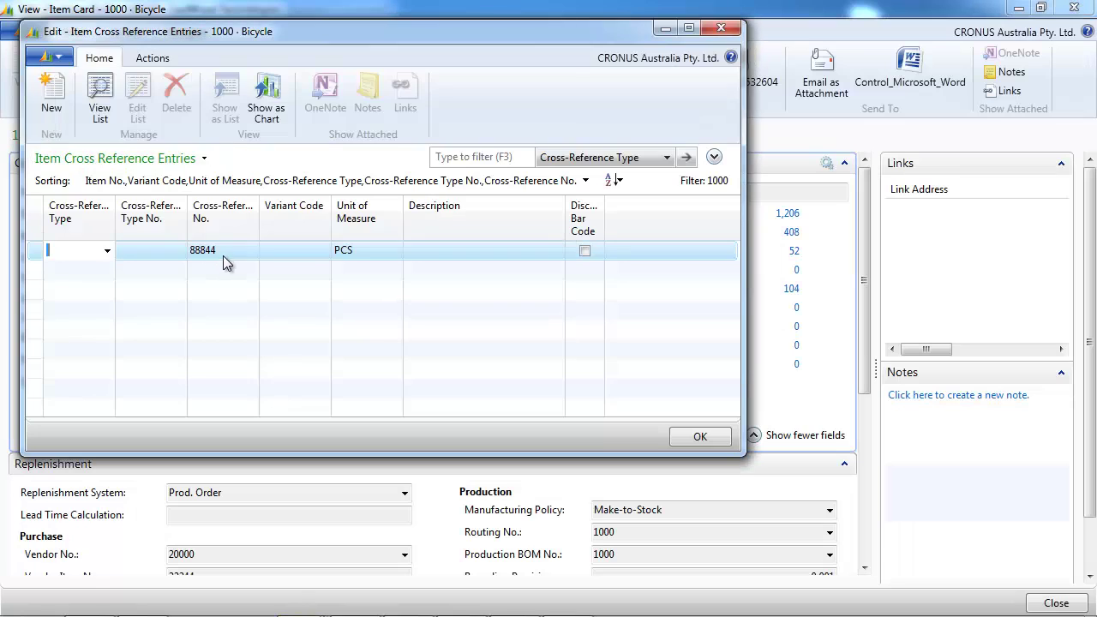
- Add cross-reference 99944 to the Bicycle's cross-reference entries and close the item windows
left_click(216, 271)
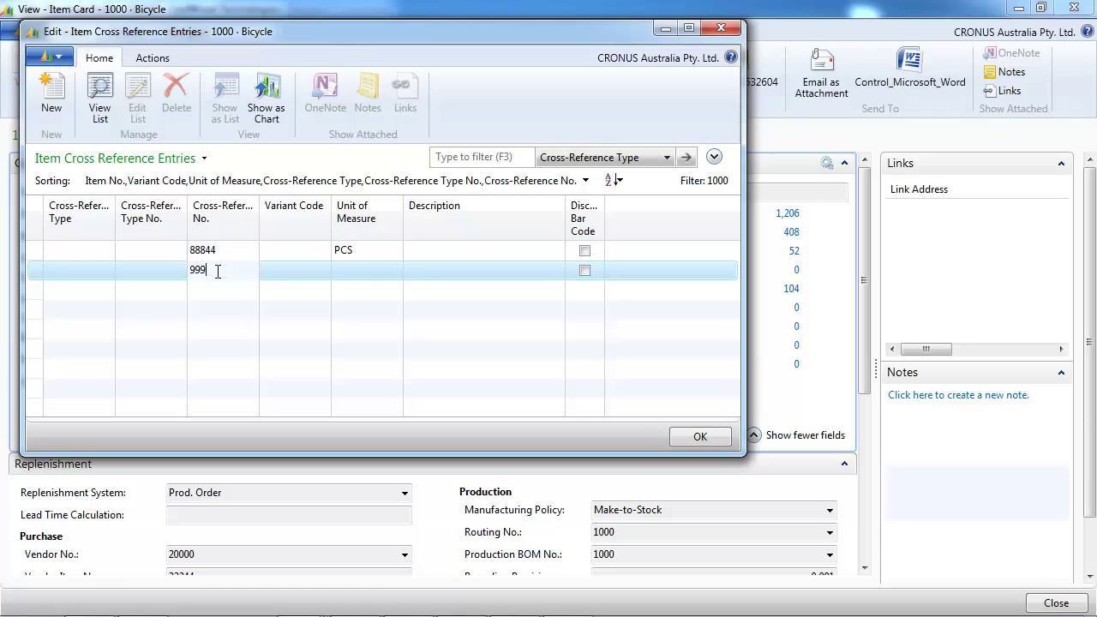
key("Tab")
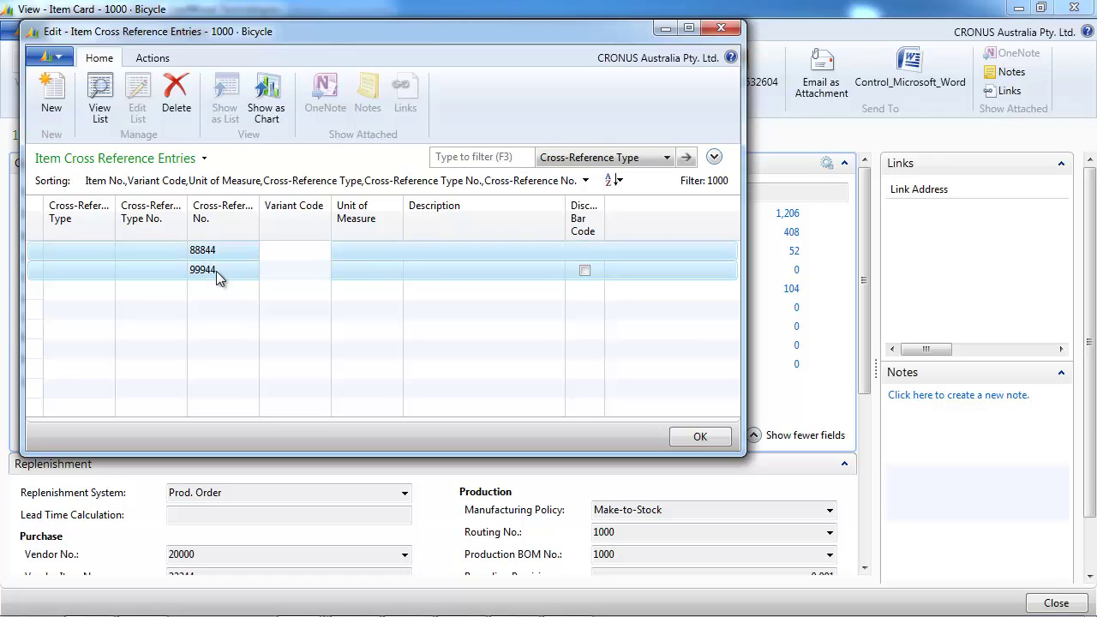
left_click(720, 29)
left_click(1072, 9)
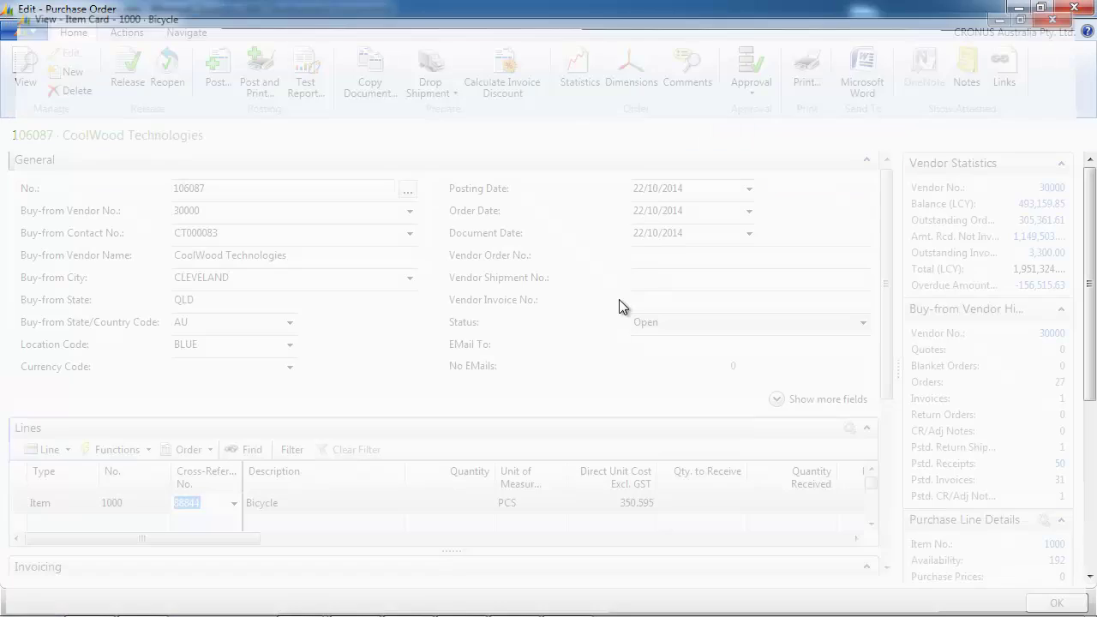
- Enter 99944 on a new line of order 106087 to add a second Bicycle line
left_click(225, 523)
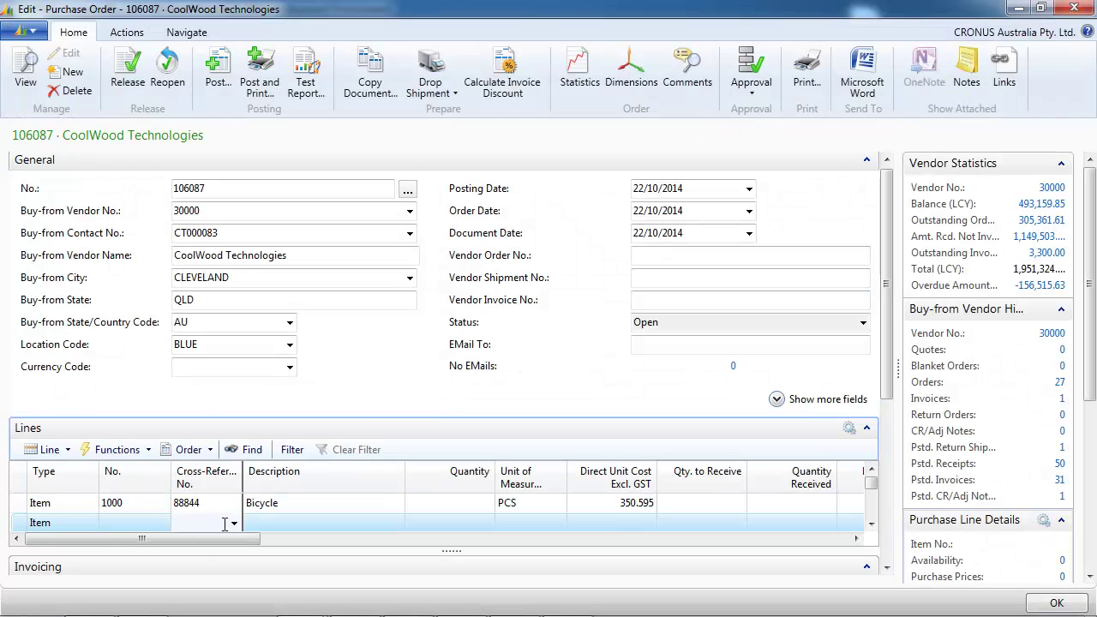
key("Tab")
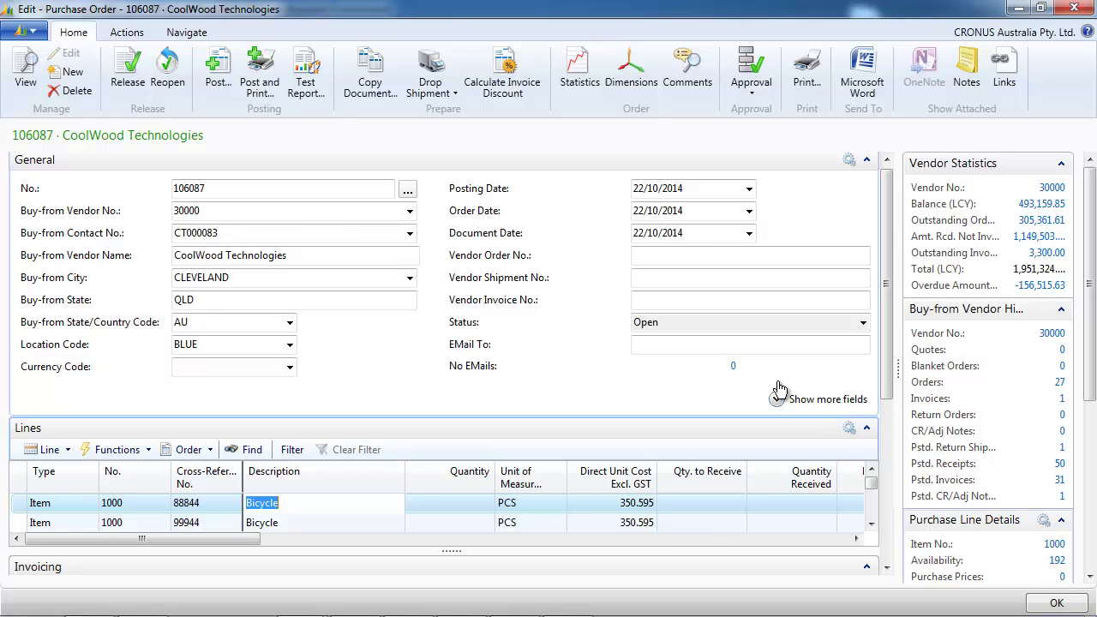
left_click(1052, 546)
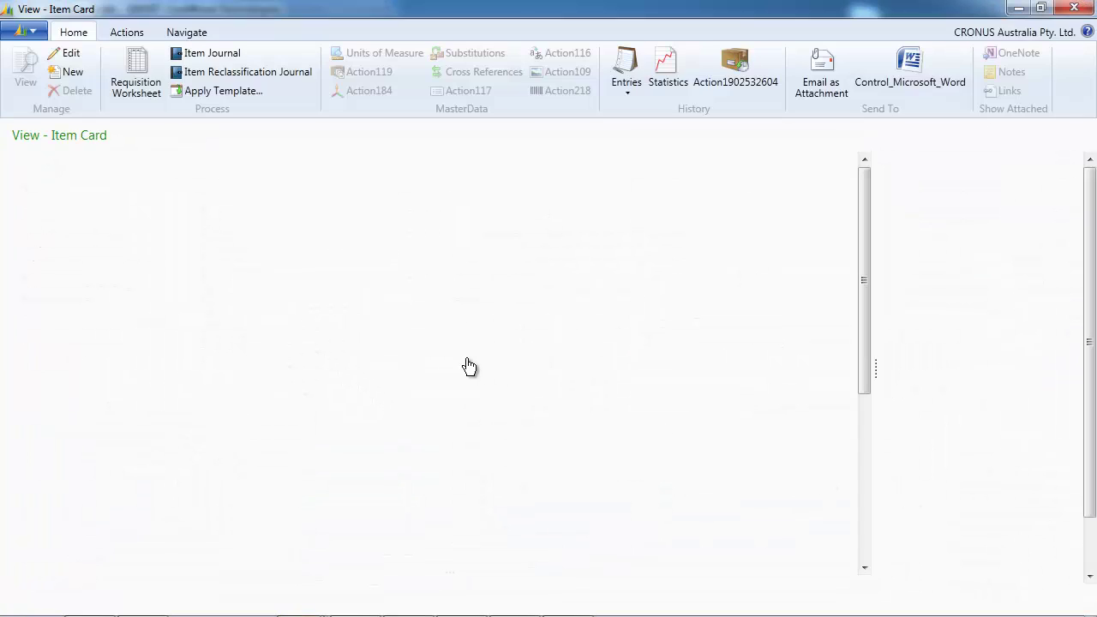
- Add a Vendor cross-reference row for vendor 40000 with number 44444 to item 1000
left_click(480, 72)
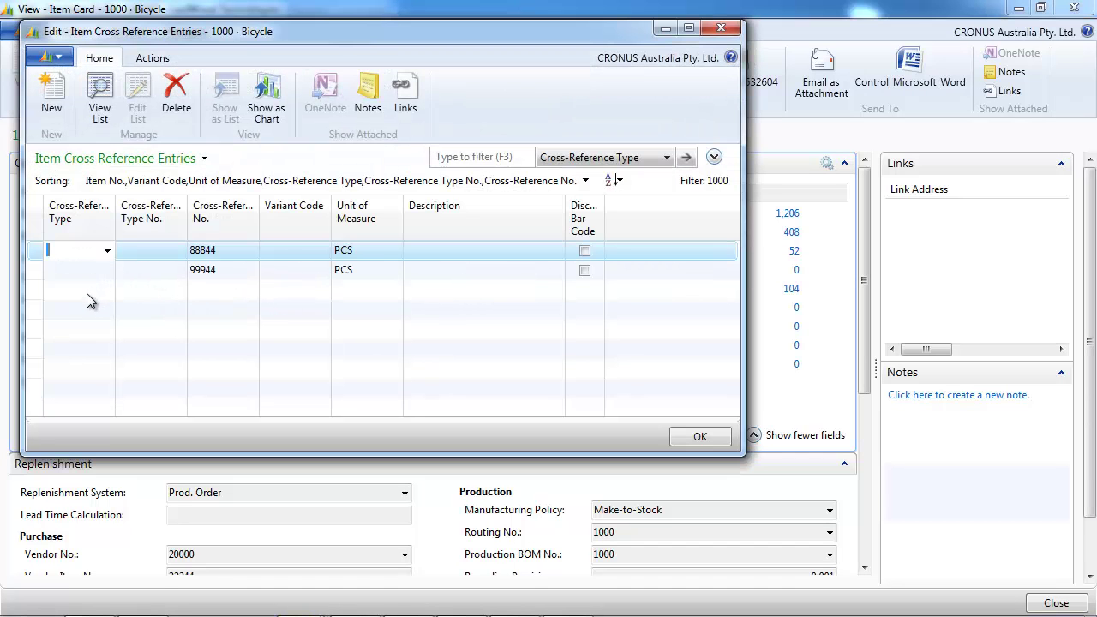
left_click(86, 291)
left_click(108, 291)
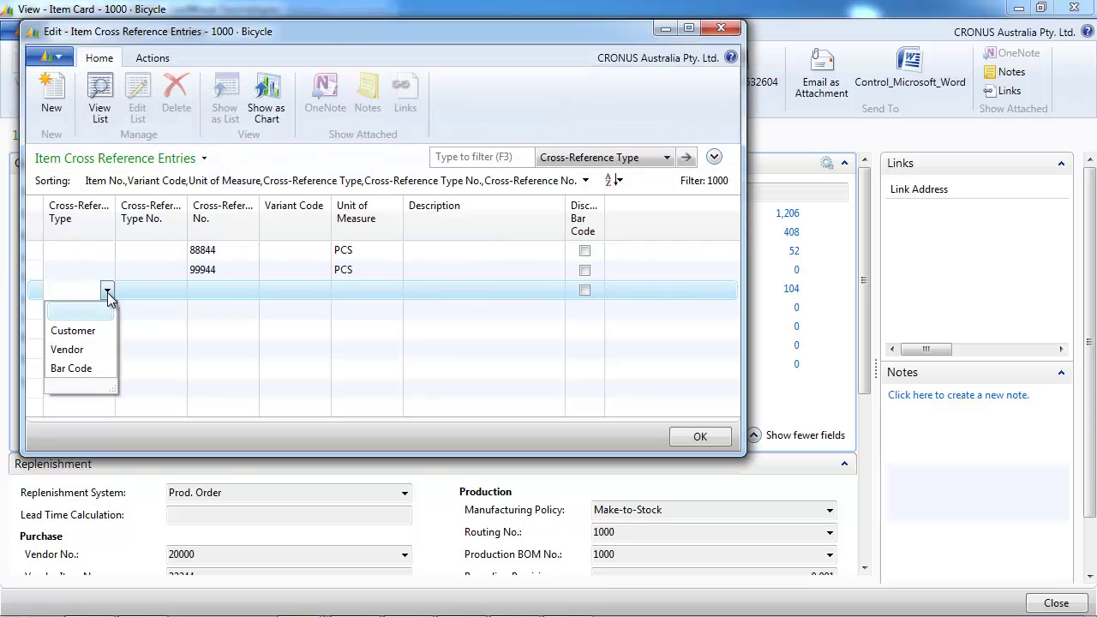
left_click(76, 350)
left_click(178, 294)
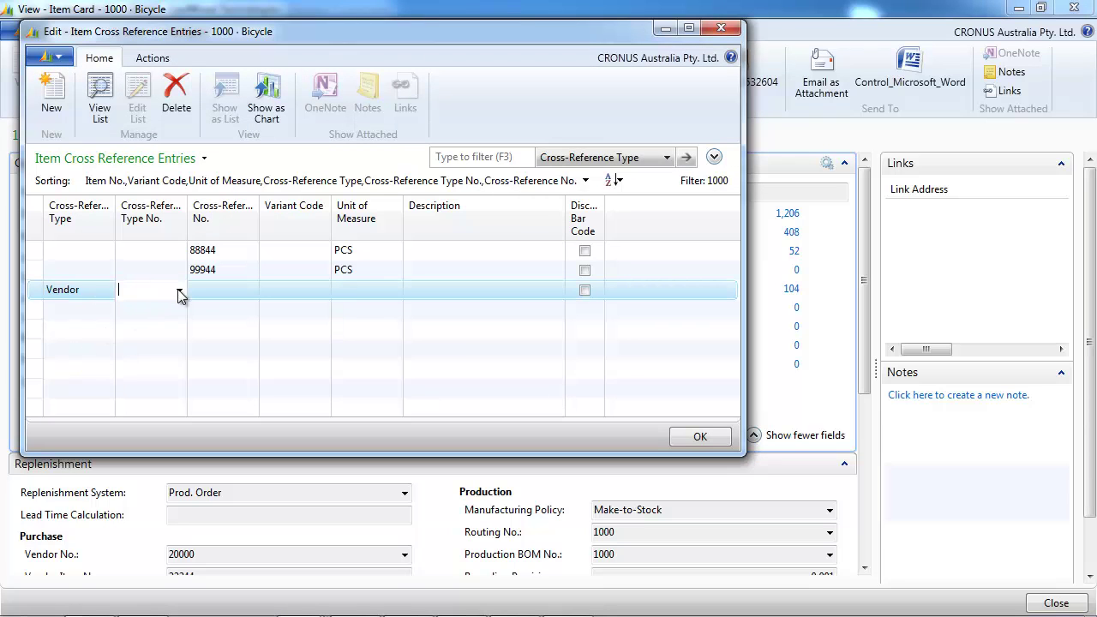
type("40000")
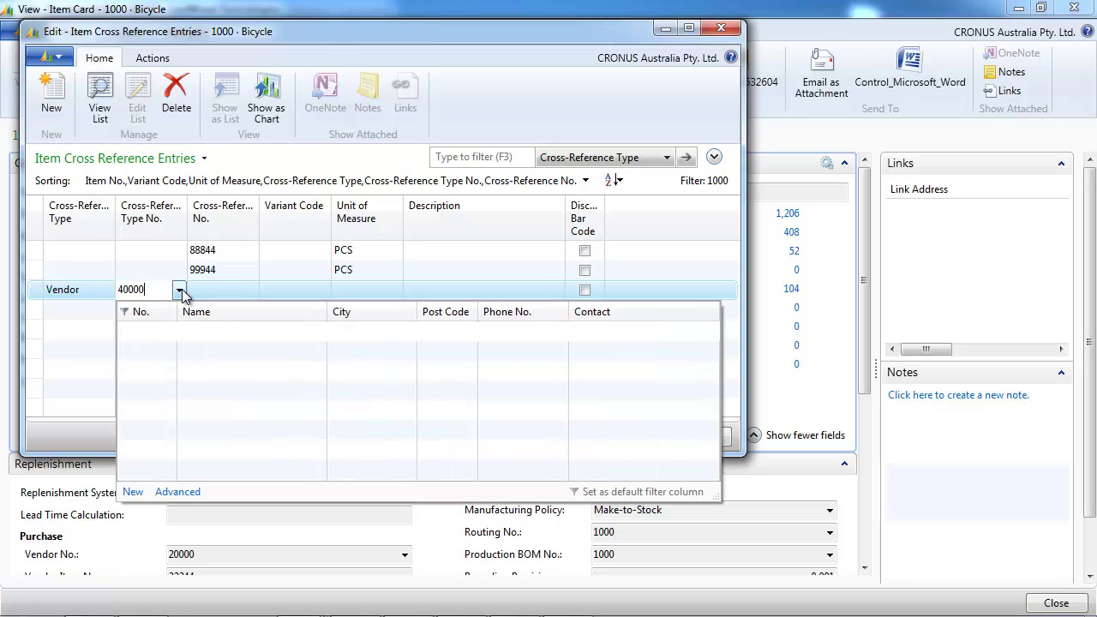
key("Tab")
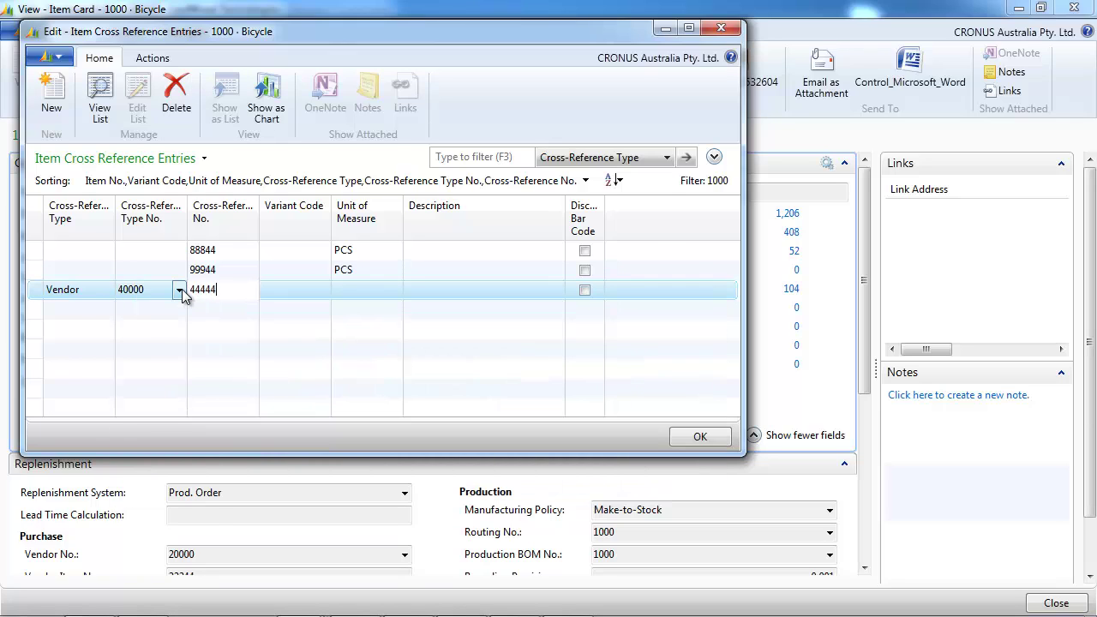
type("44444")
key("Tab")
key("Up")
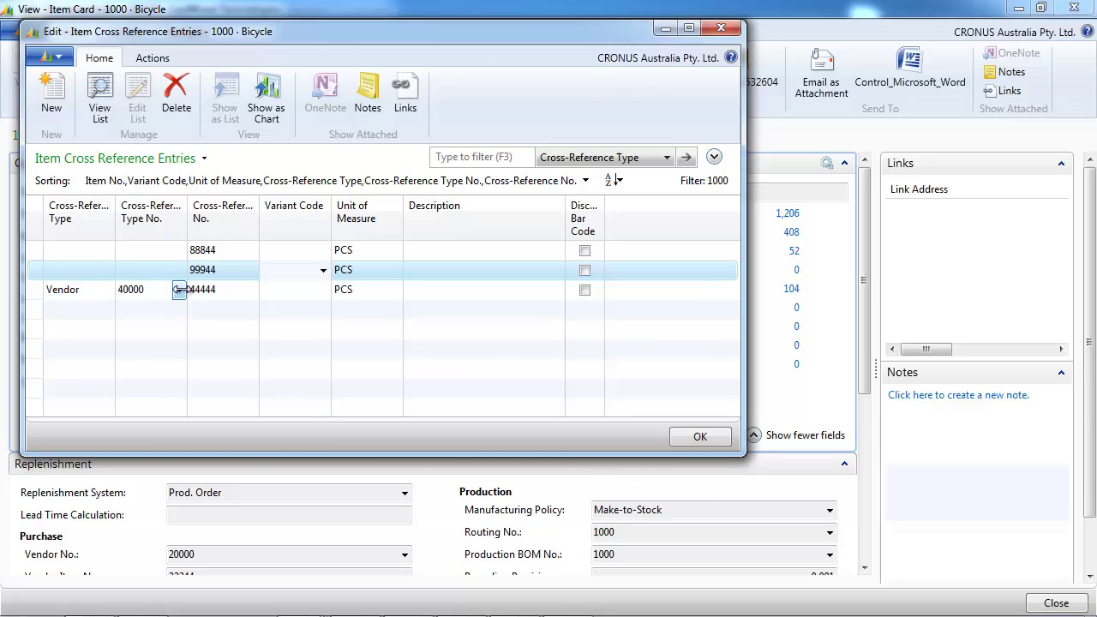
left_click(720, 29)
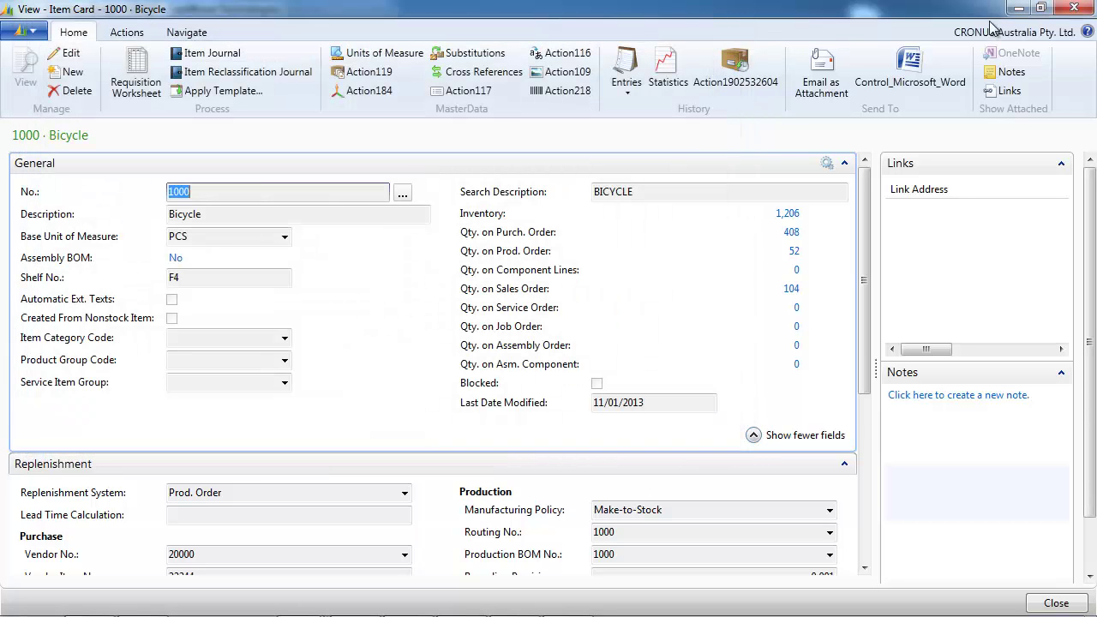
left_click(1073, 7)
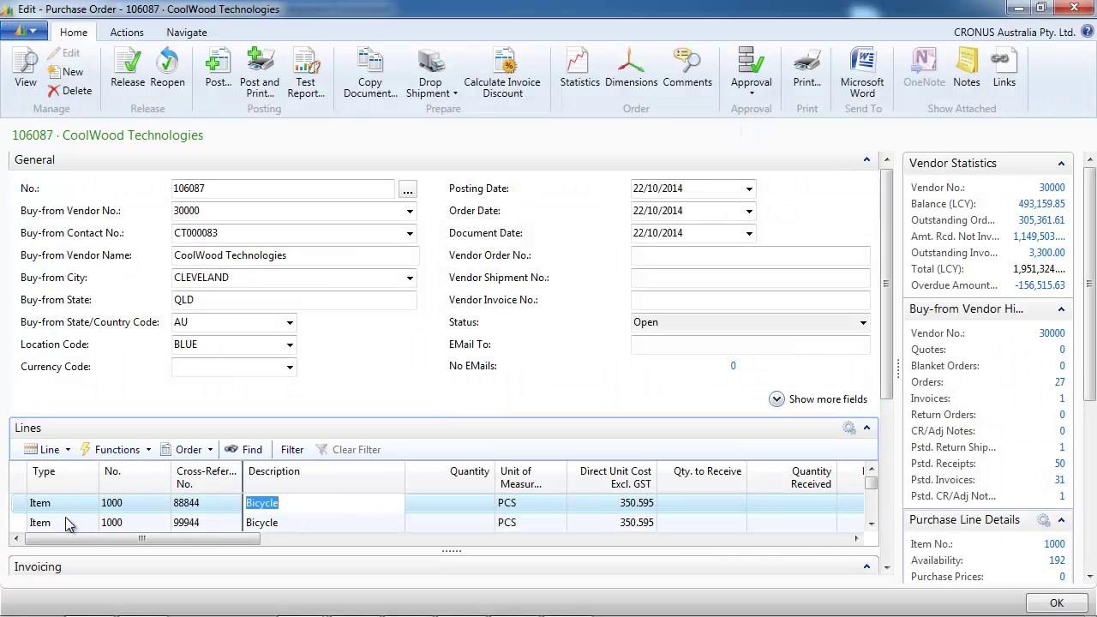
- Delete both Bicycle lines from CoolWood's order 106087
left_click_drag(17, 512, 17, 524)
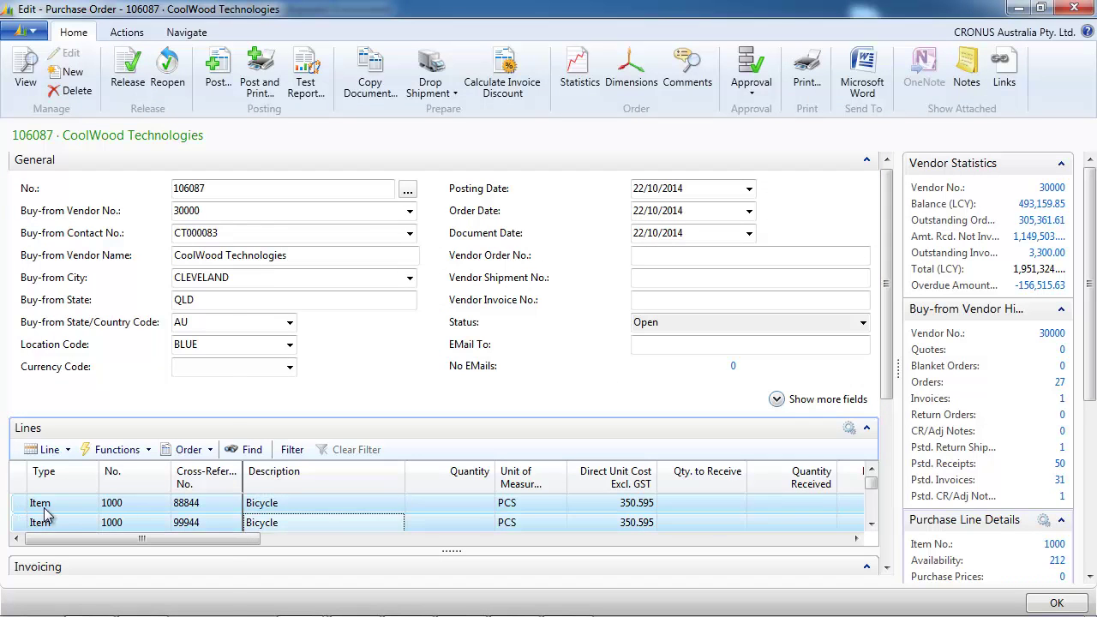
right_click(44, 512)
left_click(104, 461)
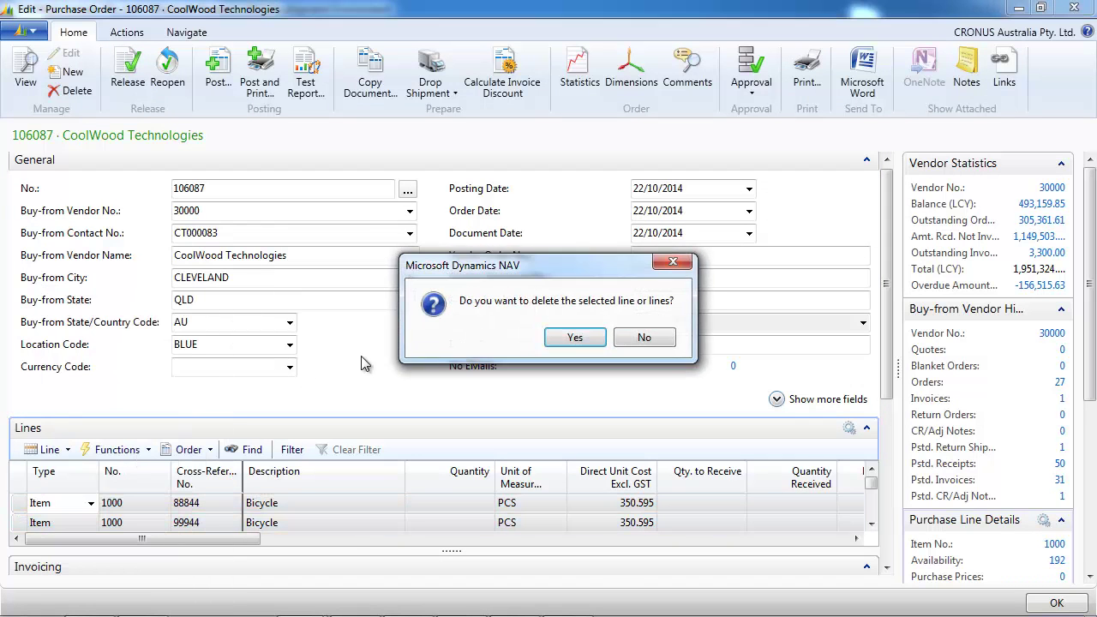
left_click(564, 343)
- Try cross-reference 44444 on CoolWood's order, which fails, and clear the error
left_click(202, 504)
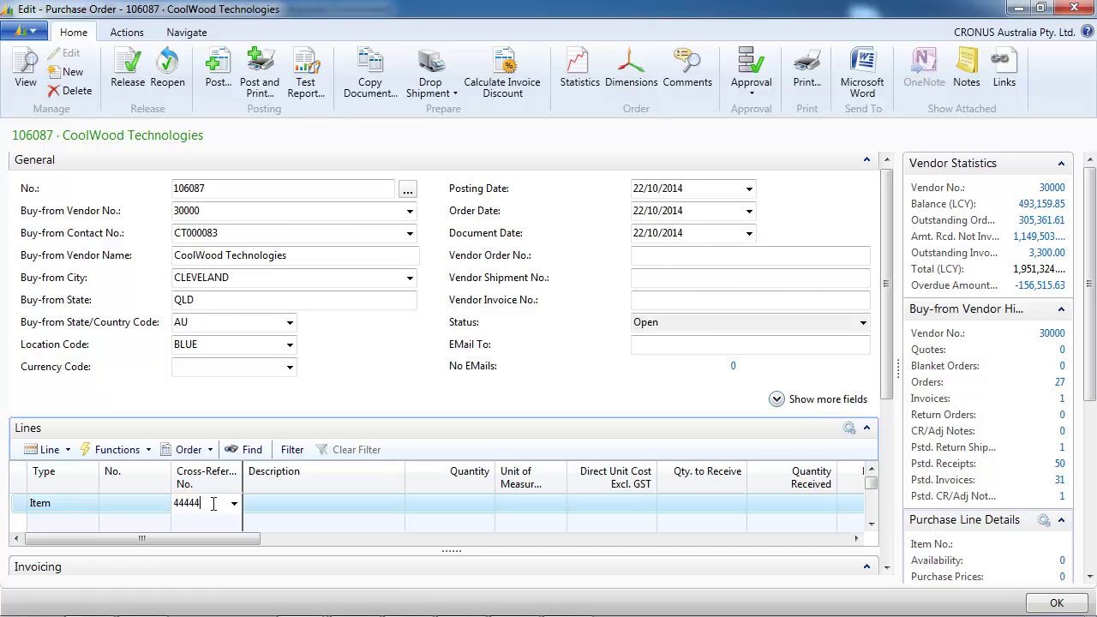
type("44444")
key("Tab")
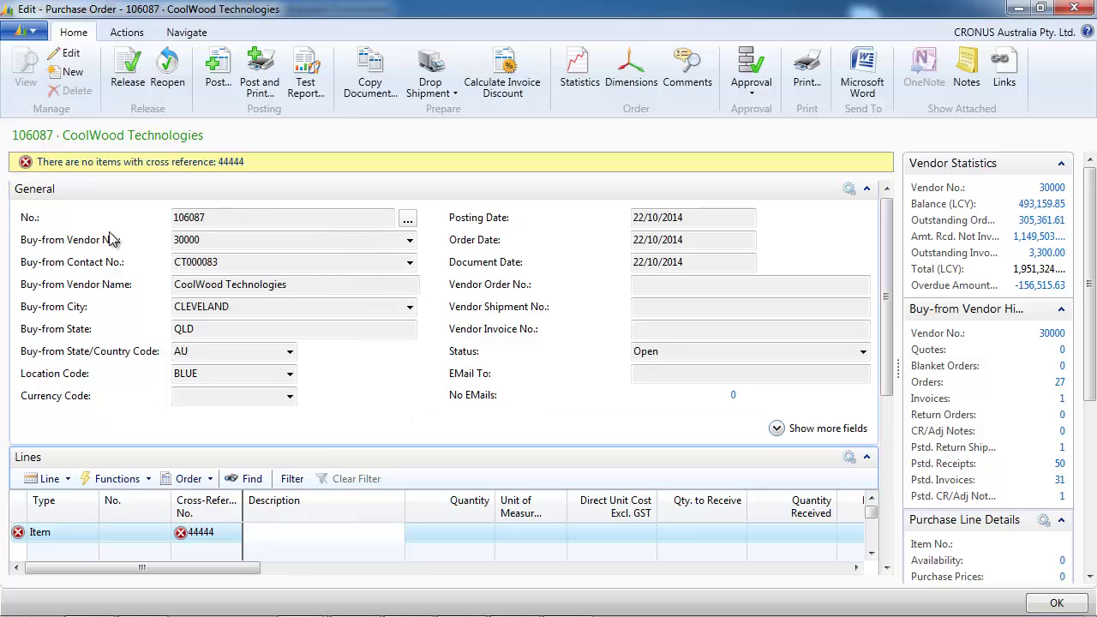
left_click(214, 243)
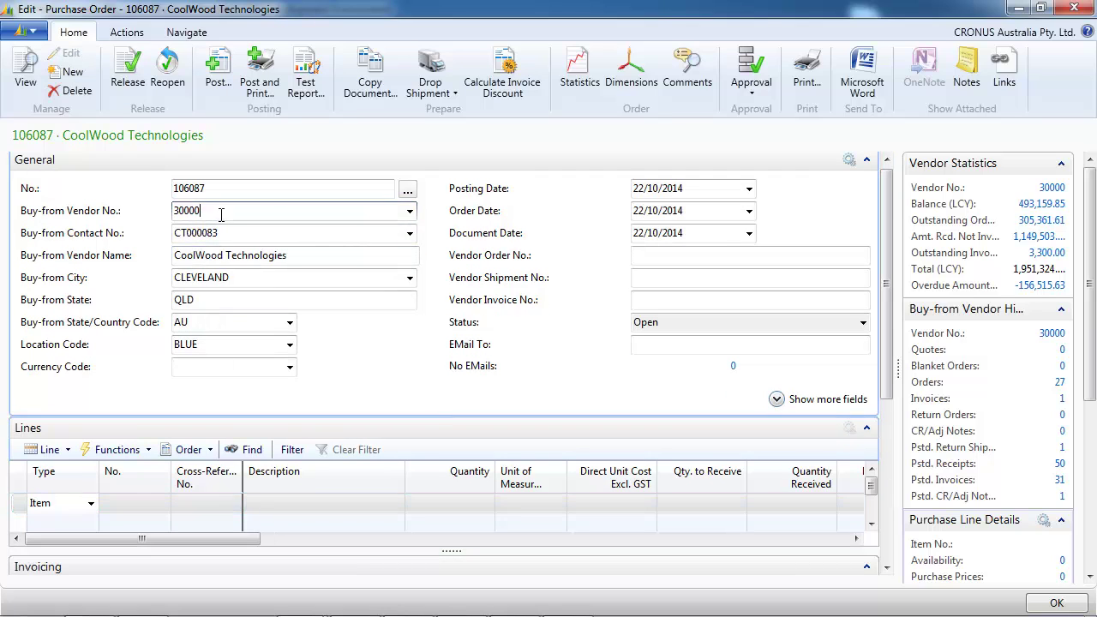
- On vendor 40000's order 106088, enter 44444 so it resolves to item 1000 Bicycle at 350.595
key("ctrl+Page_Down")
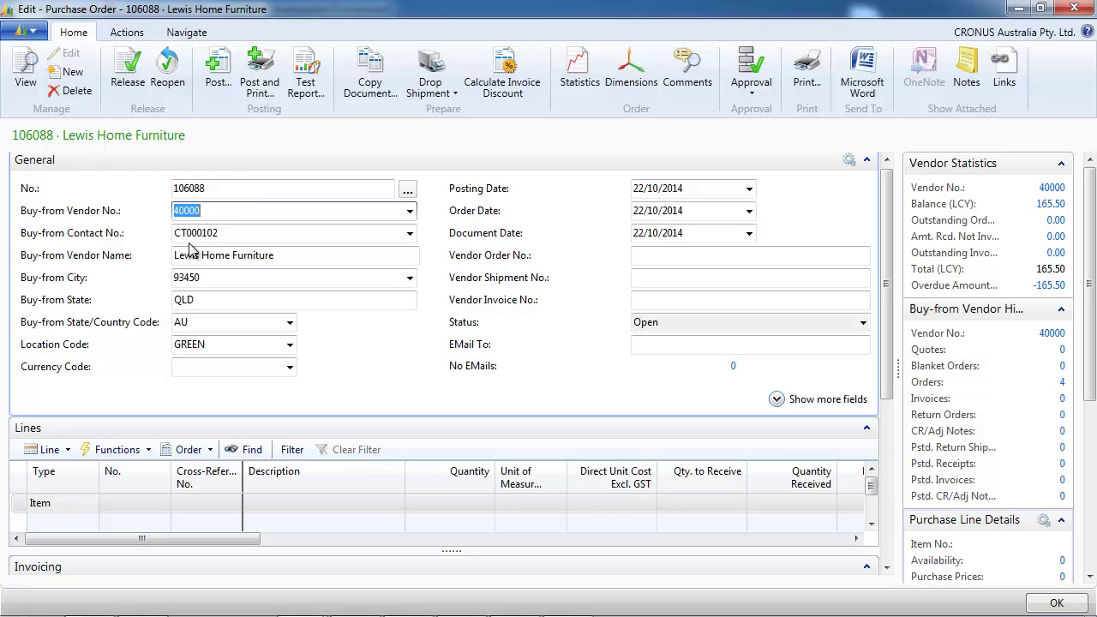
left_click(215, 503)
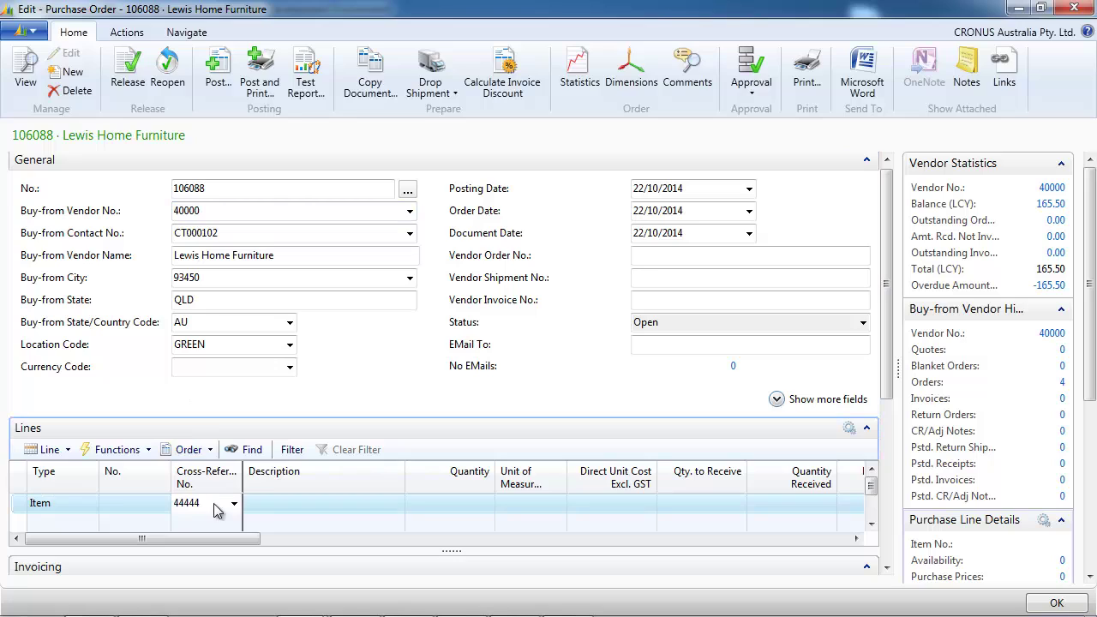
key("Tab")
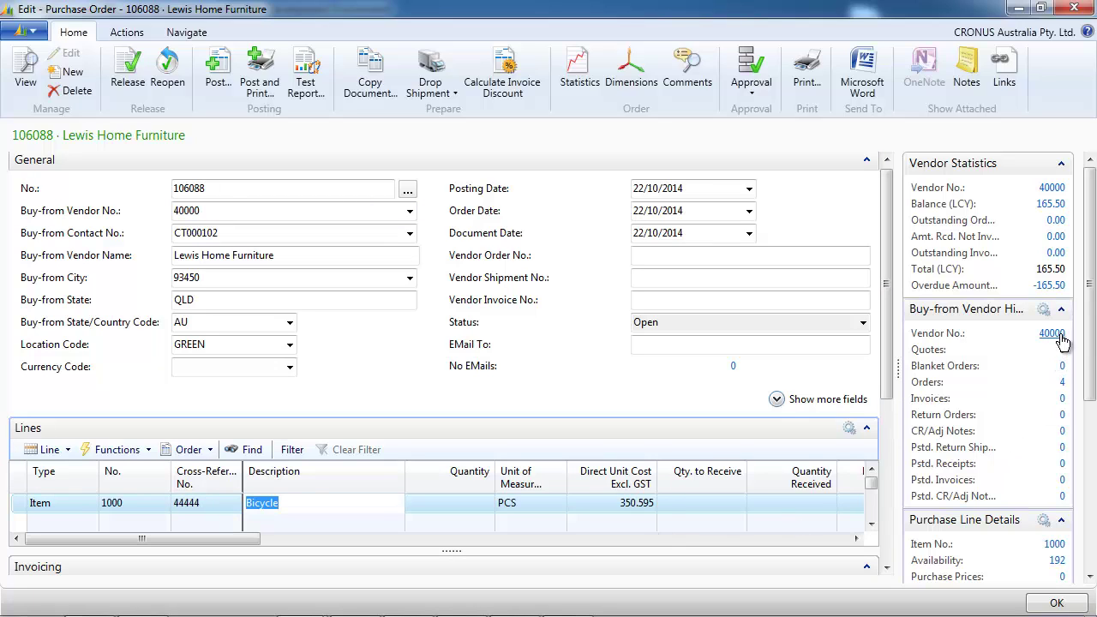
left_click(1048, 545)
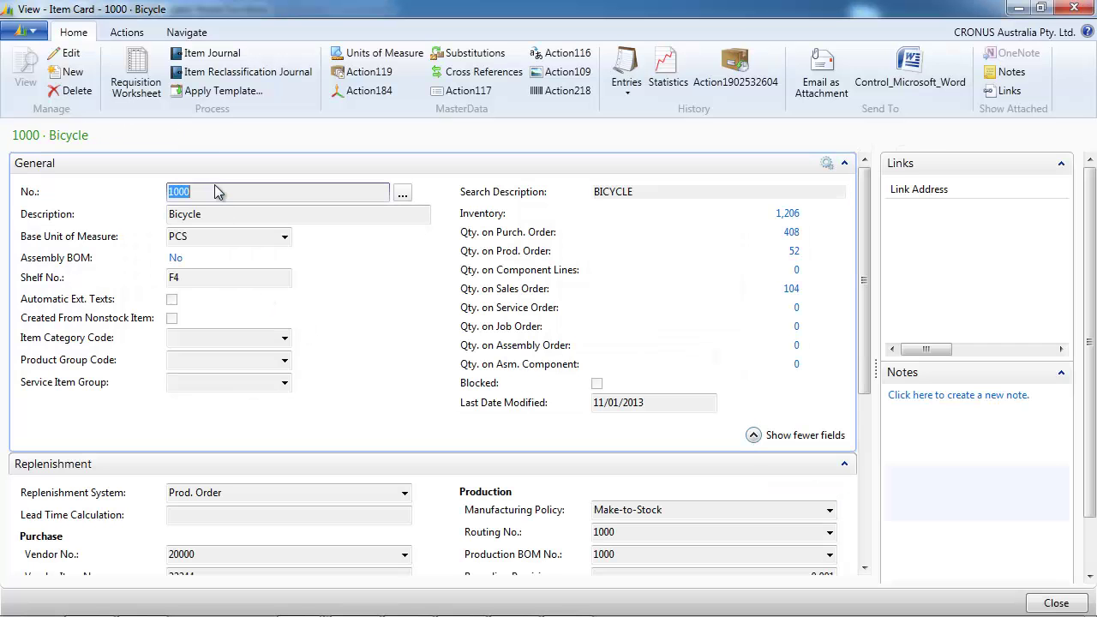
- Add a Bar Code cross-reference 77744 with unit of measure PCS to item 1000 Bicycle
left_click(454, 75)
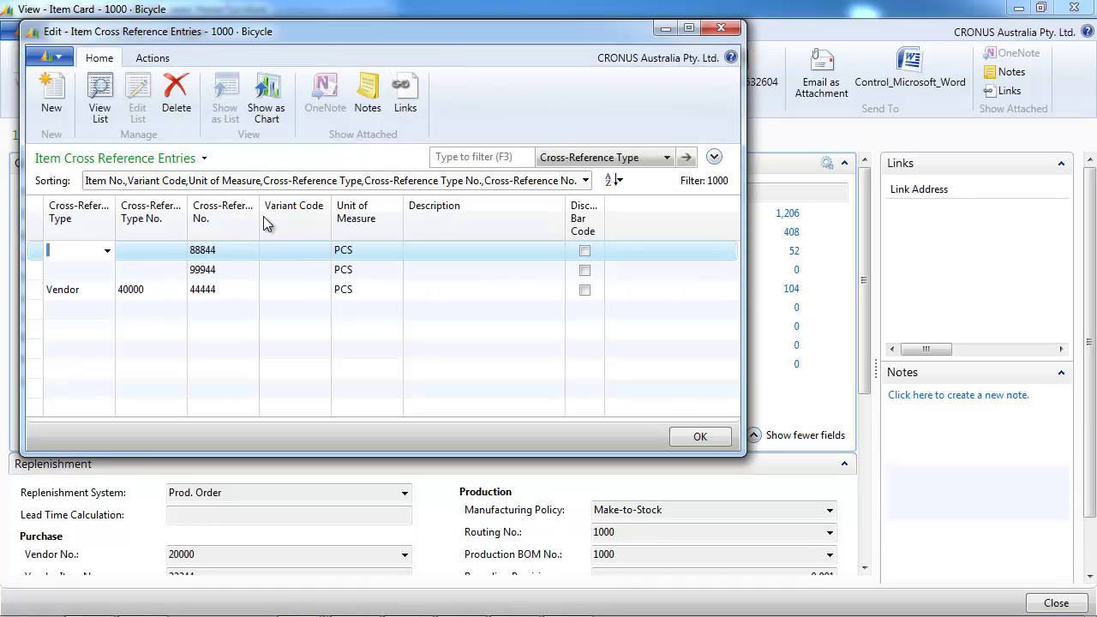
left_click(96, 308)
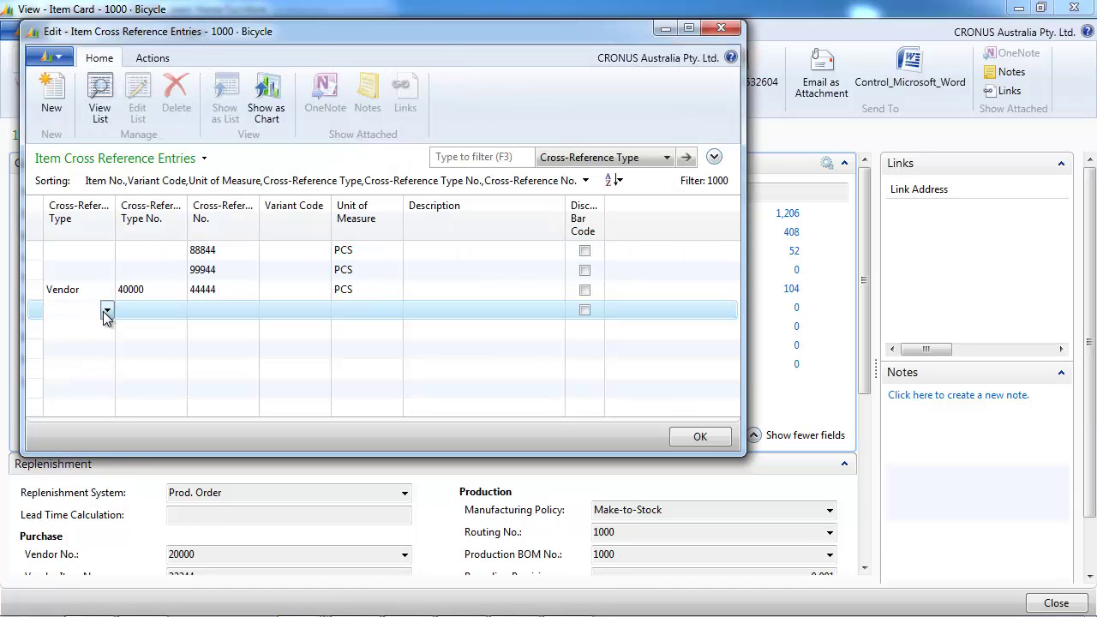
left_click(106, 311)
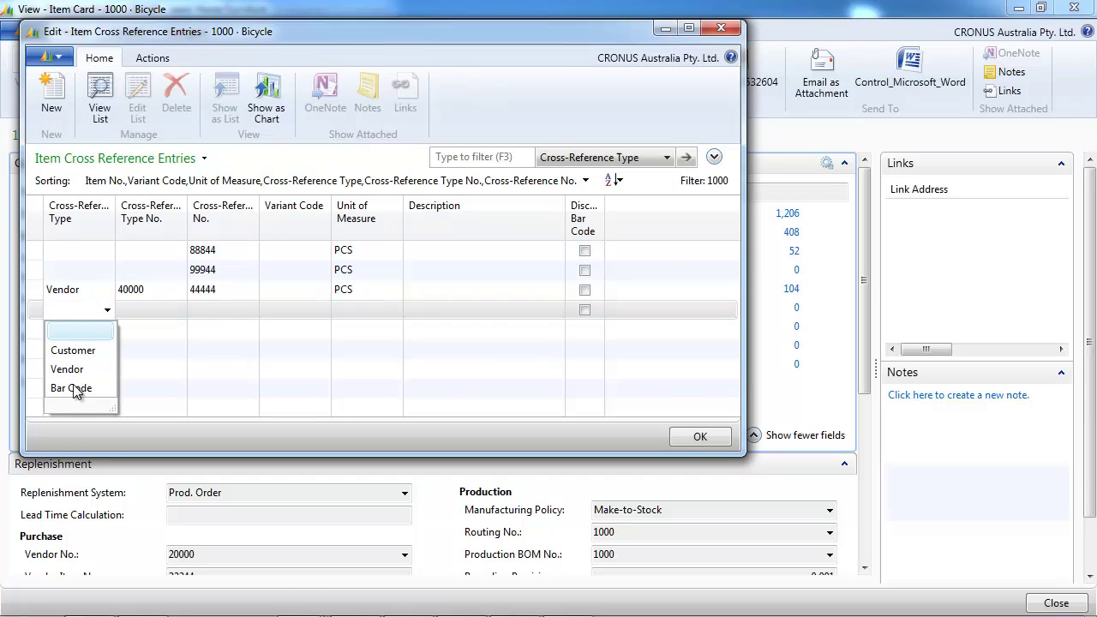
left_click(75, 388)
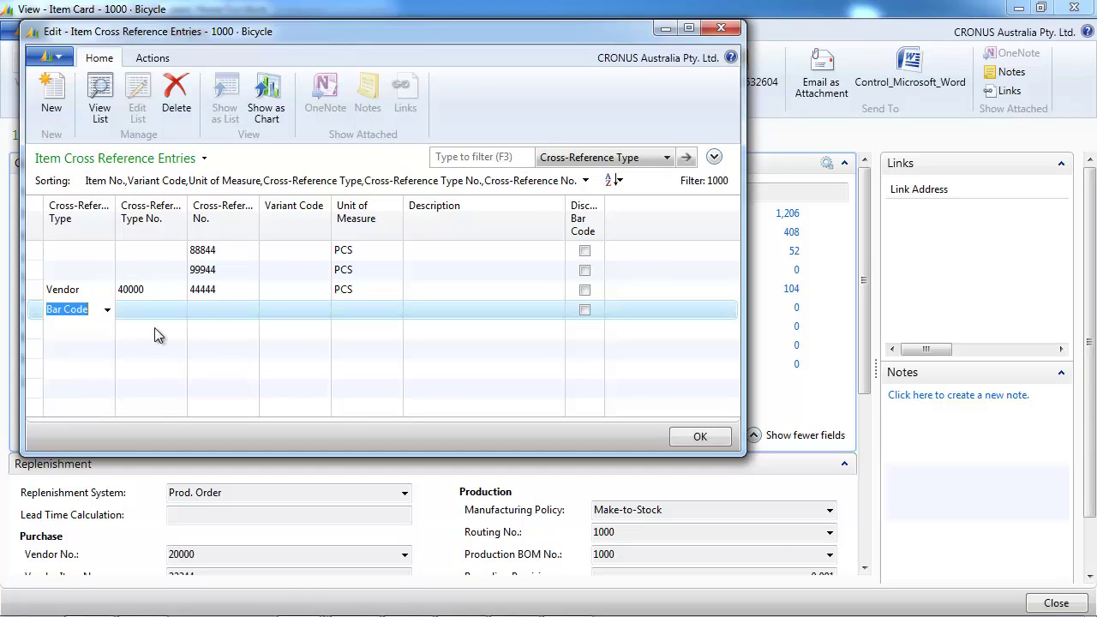
left_click(212, 309)
type("777")
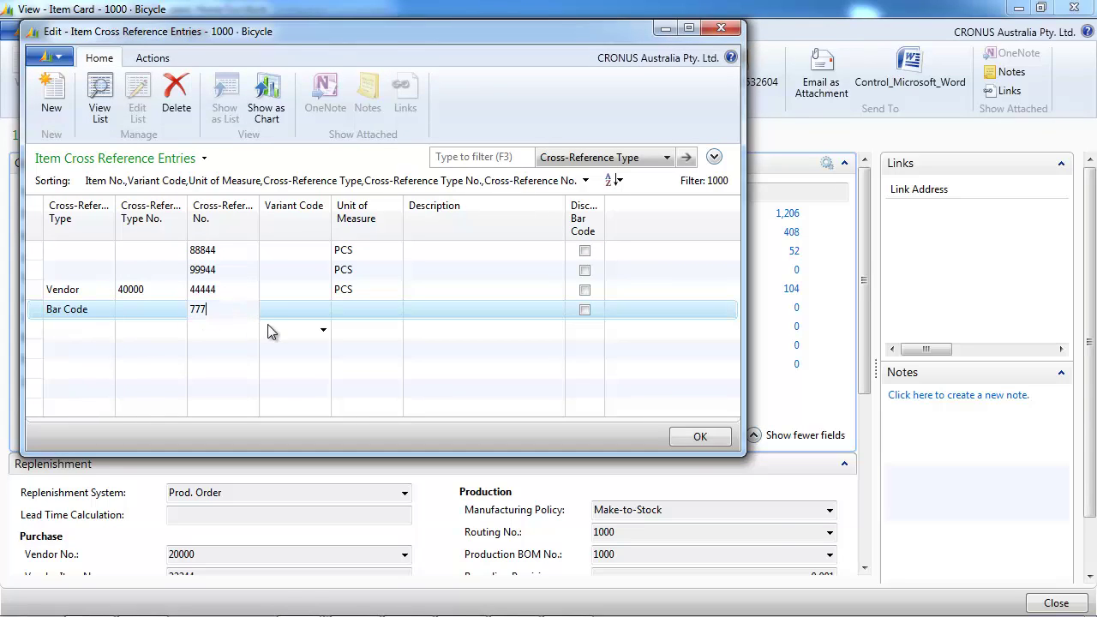
type("44")
key("Tab")
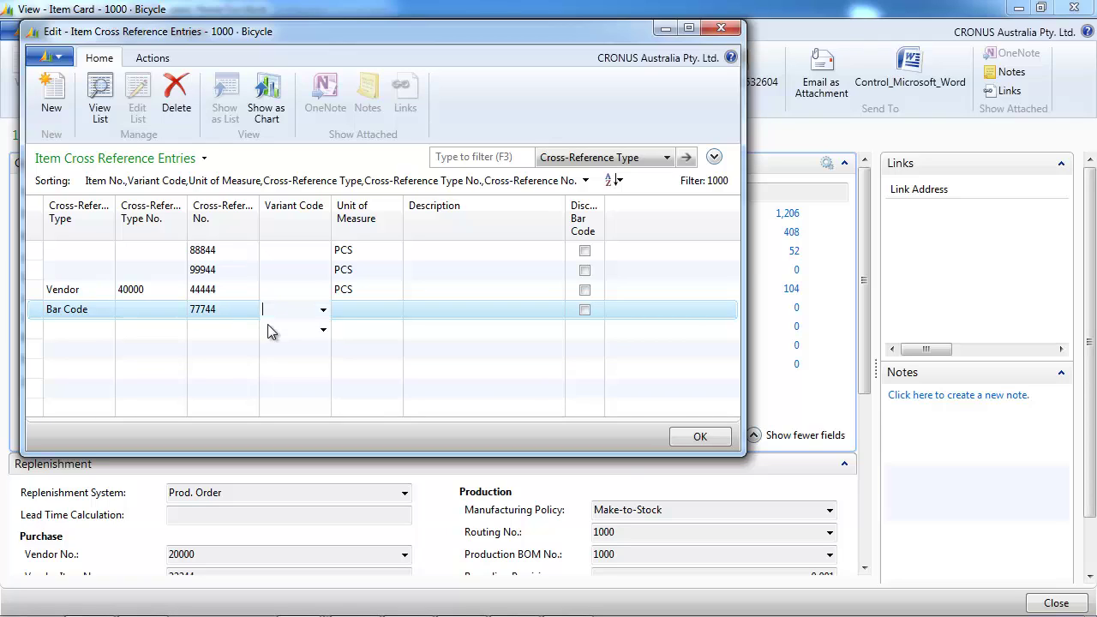
key("Up")
key("Down")
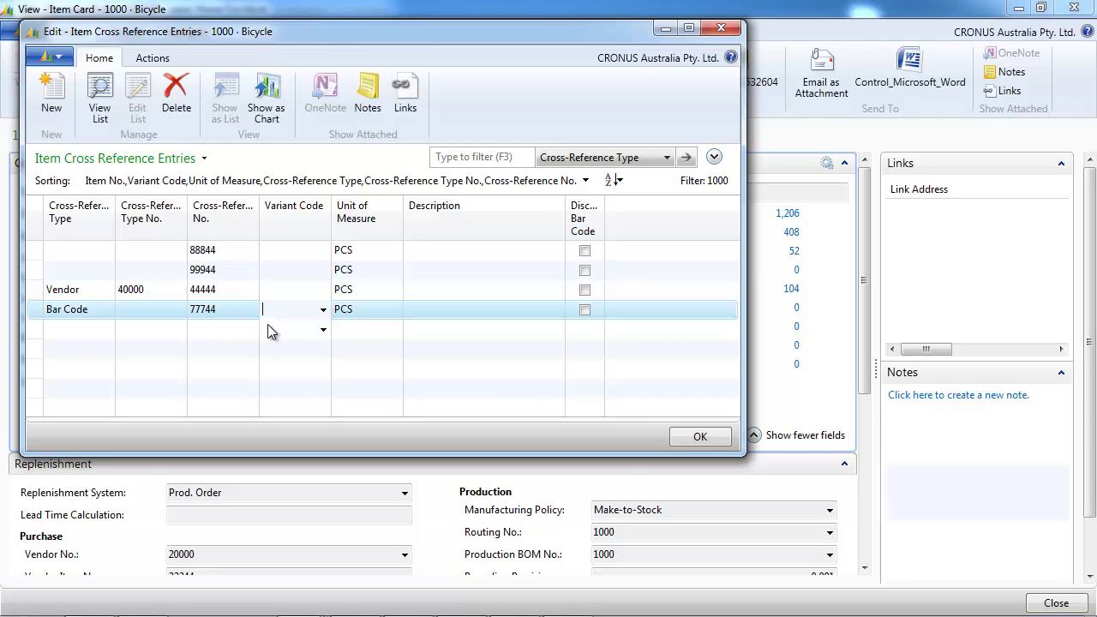
left_click(382, 310)
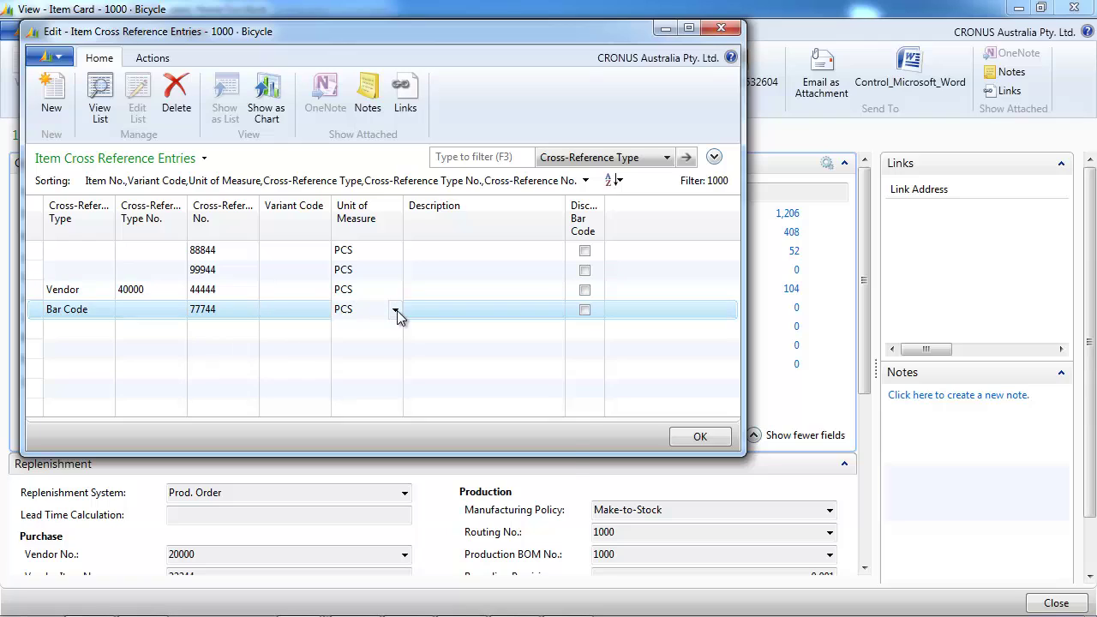
left_click(395, 310)
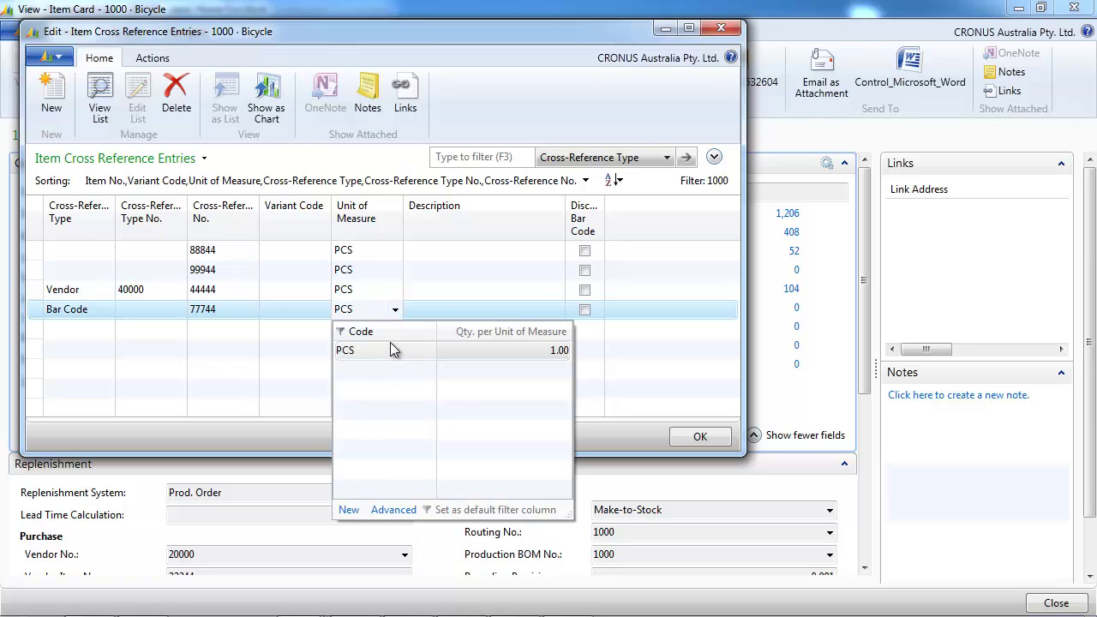
left_click(395, 311)
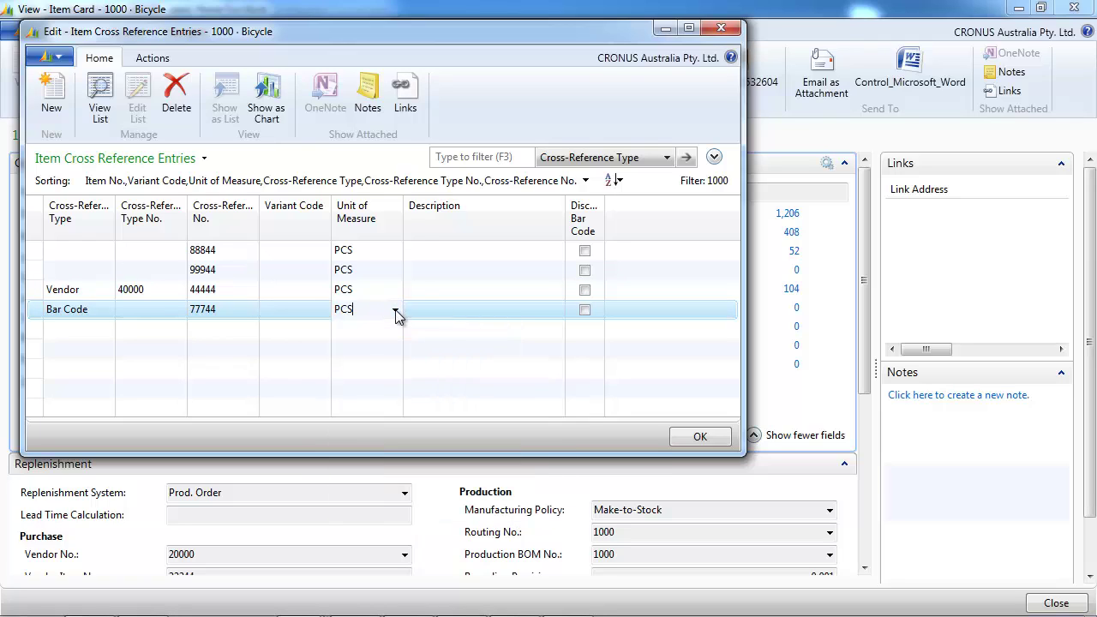
left_click(720, 30)
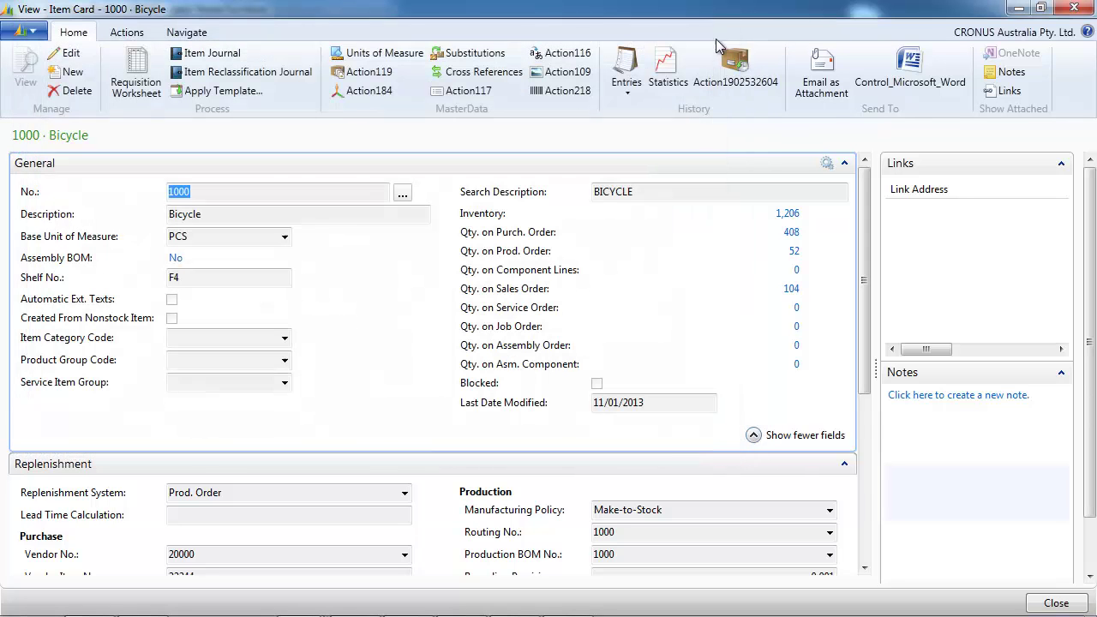
- Add a new line to order 106088 using barcode 77744, which fills in item 1000 Bicycle
left_click(1075, 10)
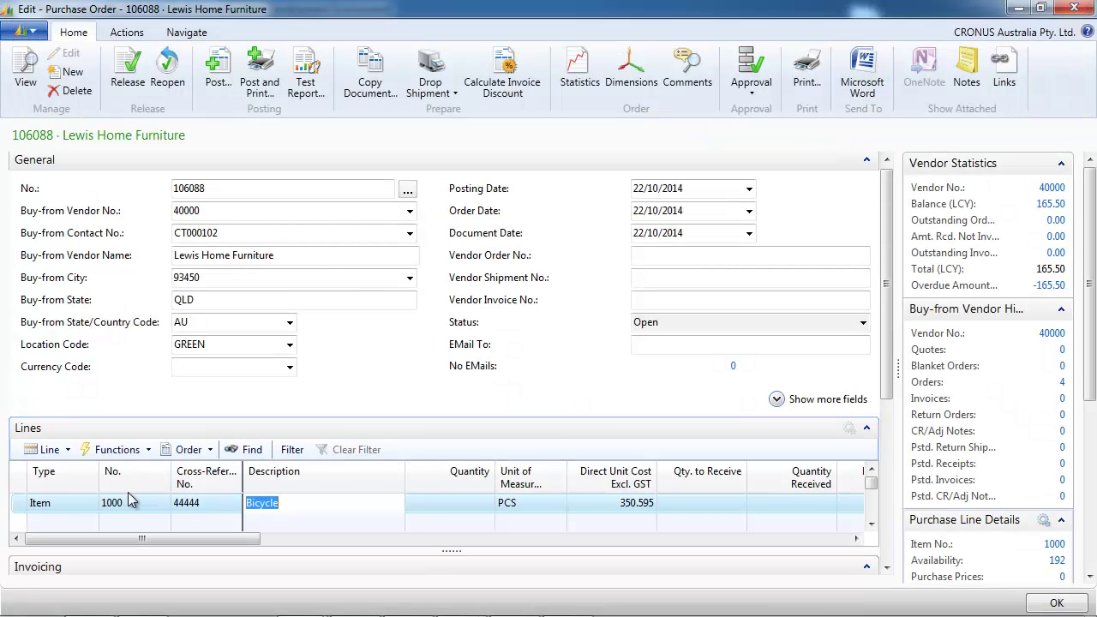
left_click(102, 526)
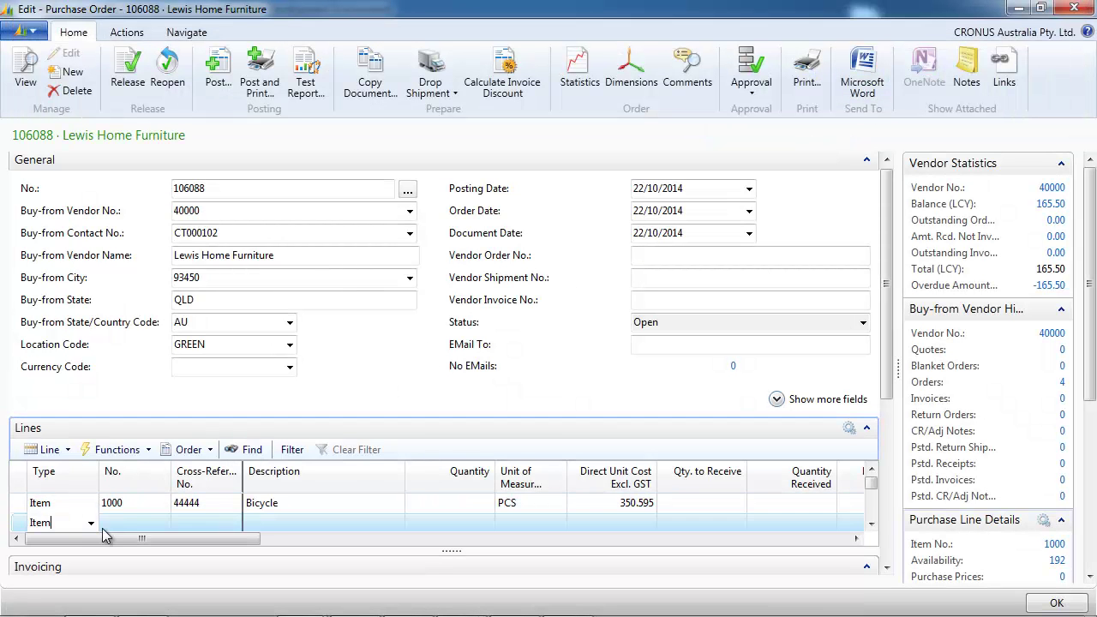
left_click(187, 522)
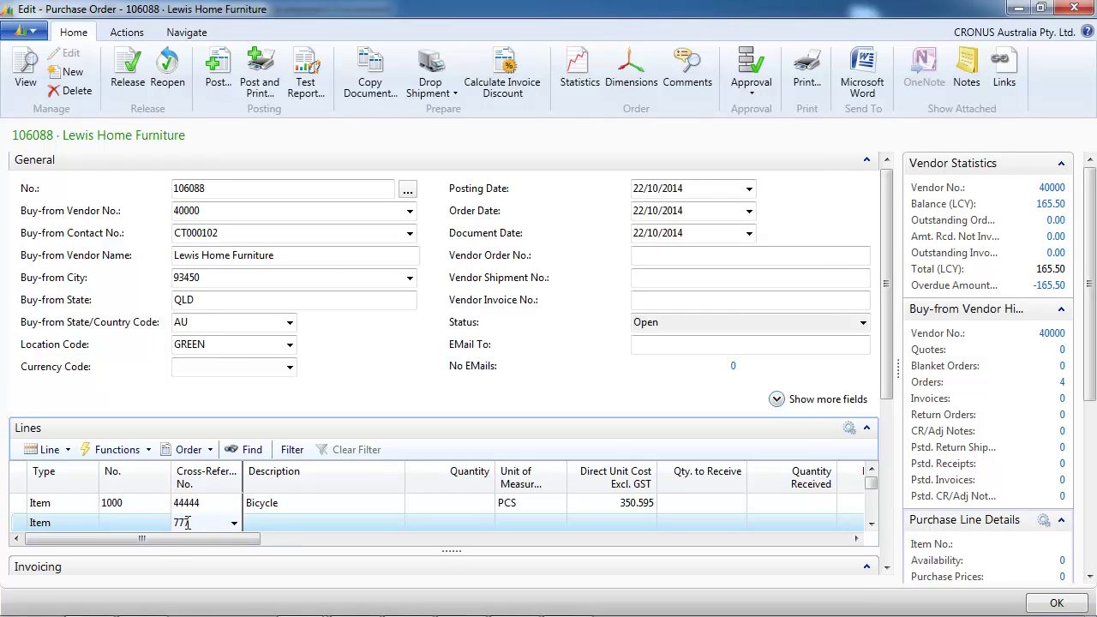
type("77744")
key("Tab")
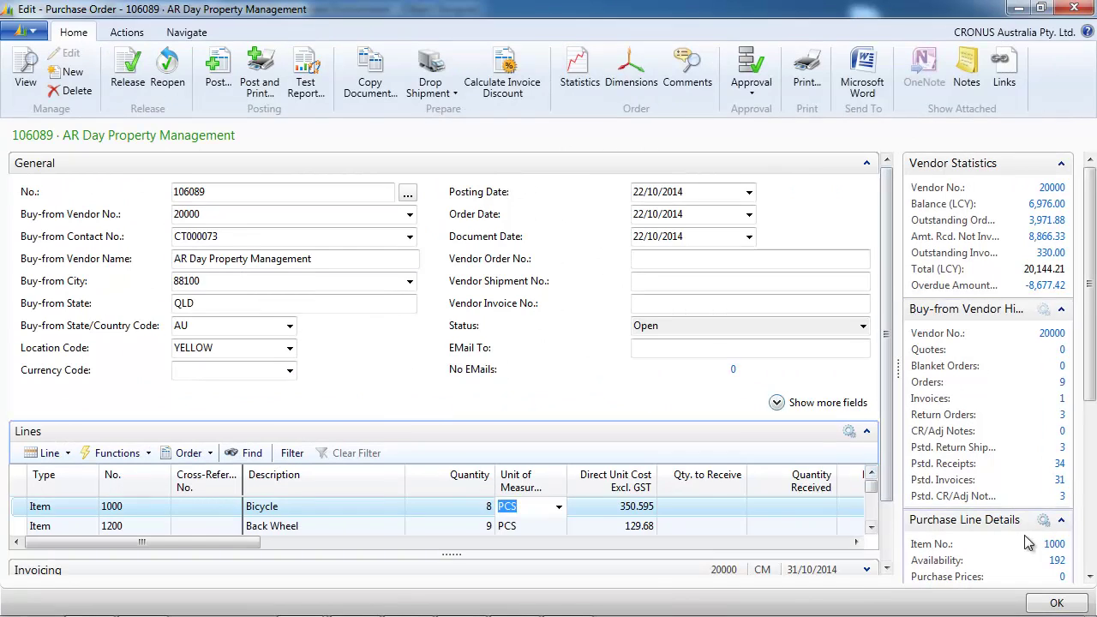
- Review the settings on vendor 20000's card
left_click(1051, 334)
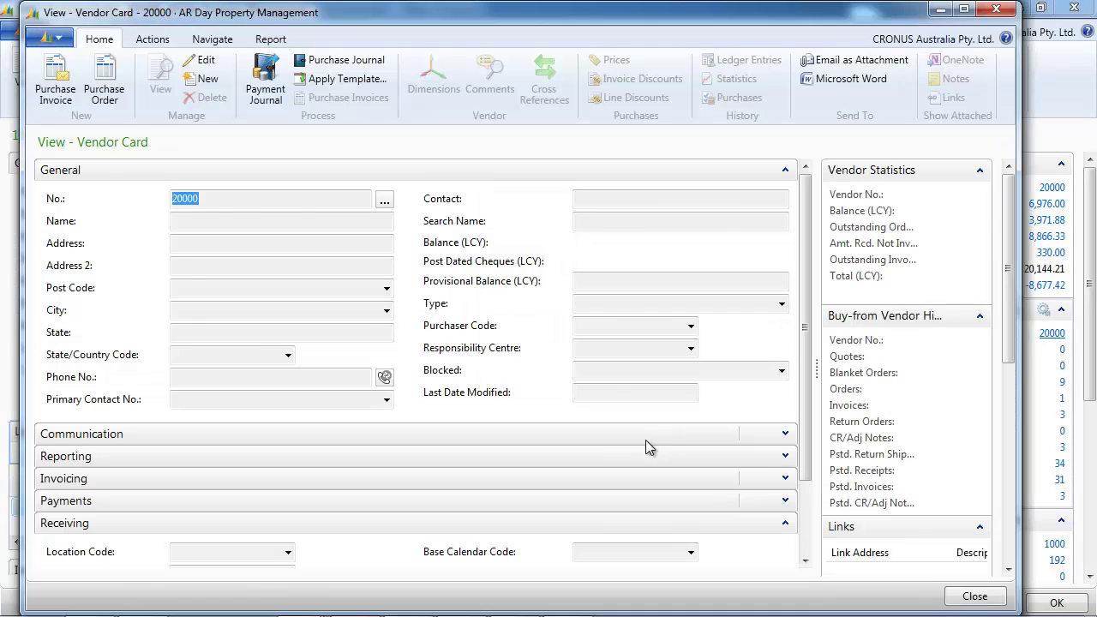
scroll(808, 479, "down", 3)
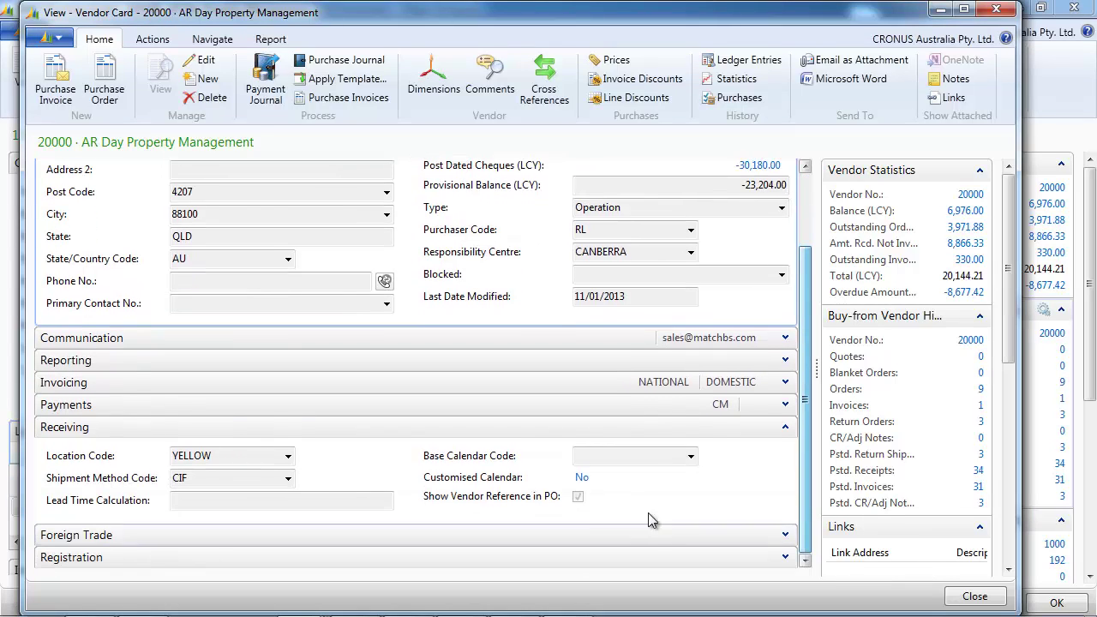
left_click(997, 12)
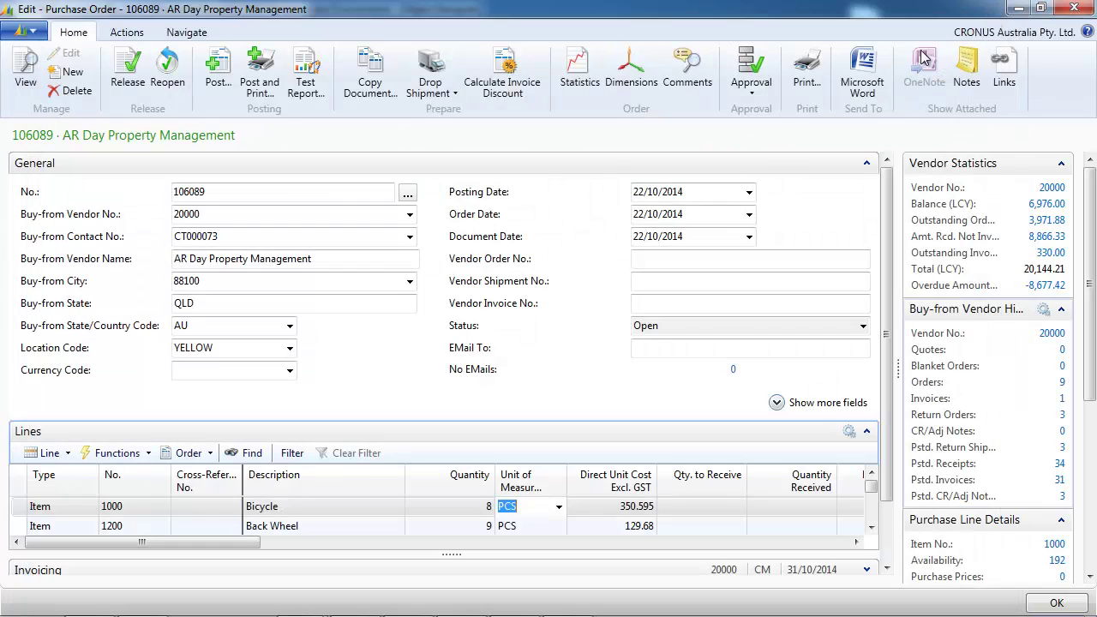
- Preview order 106089's printout, confirming the Bicycle line shows vendor item number 22244
left_click(806, 73)
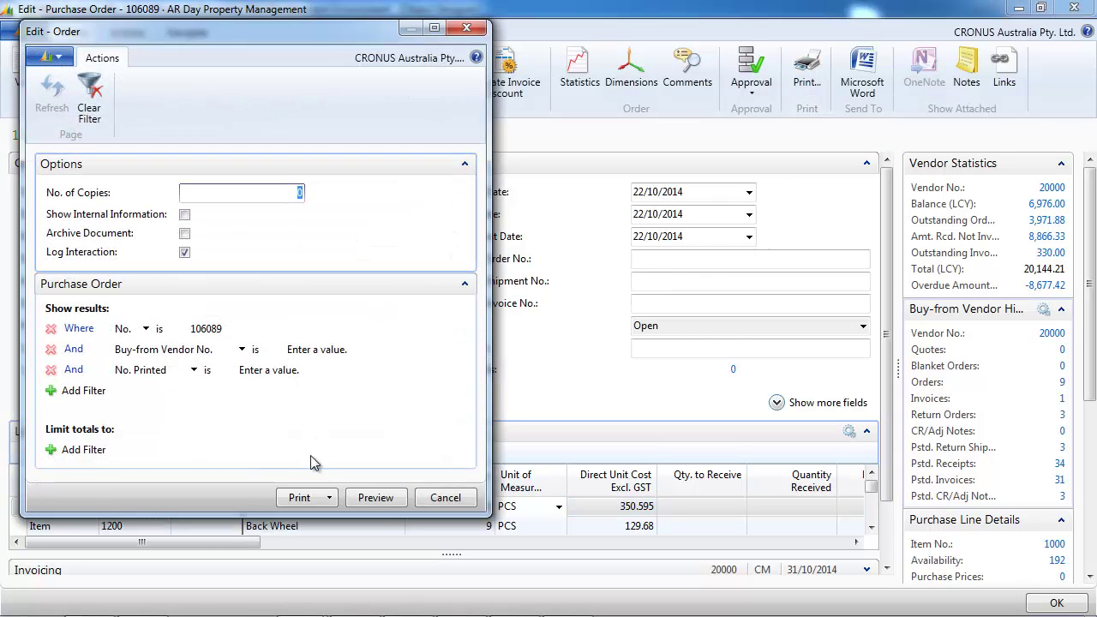
left_click(375, 498)
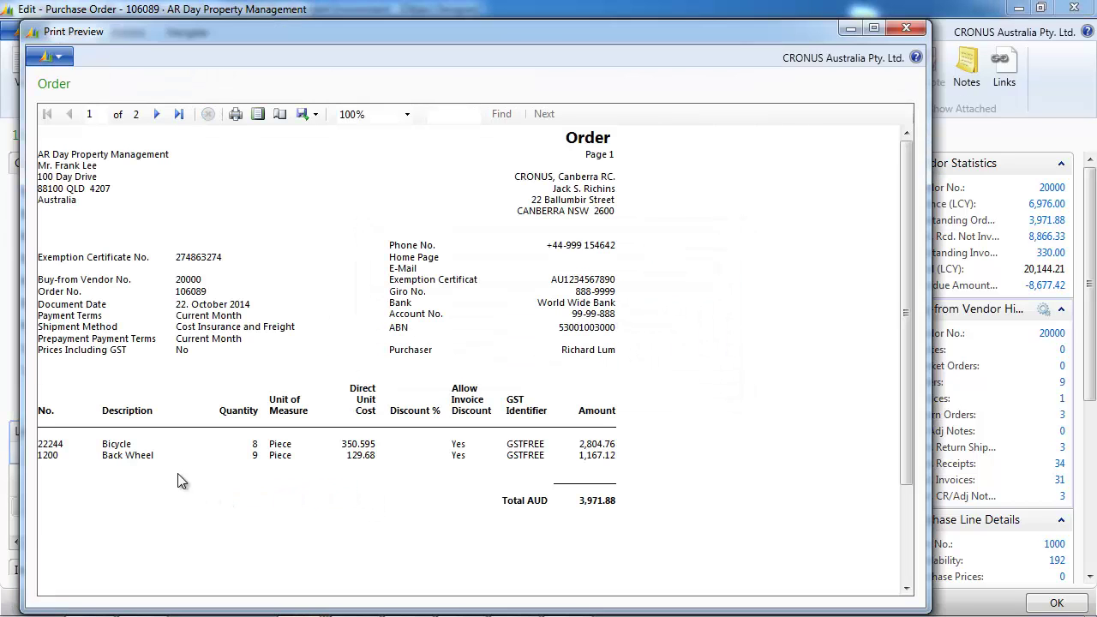
left_click(906, 31)
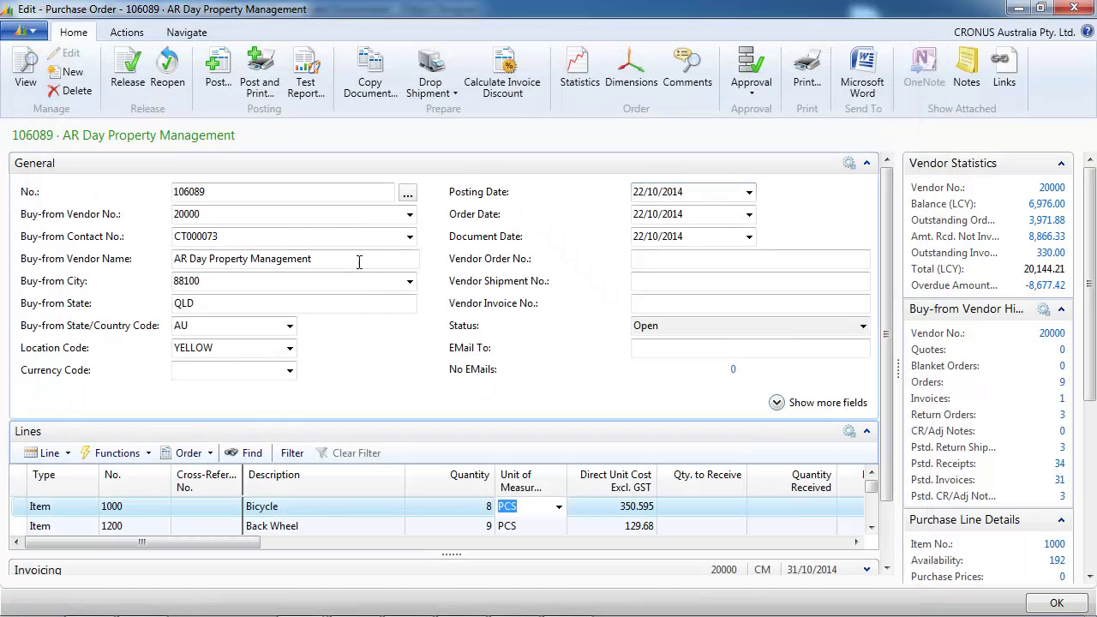
left_click(300, 216)
- Preview CoolWood order 106087's printout, confirming the Bicycle shows vendor item number 33344
key("ctrl+Page_Down")
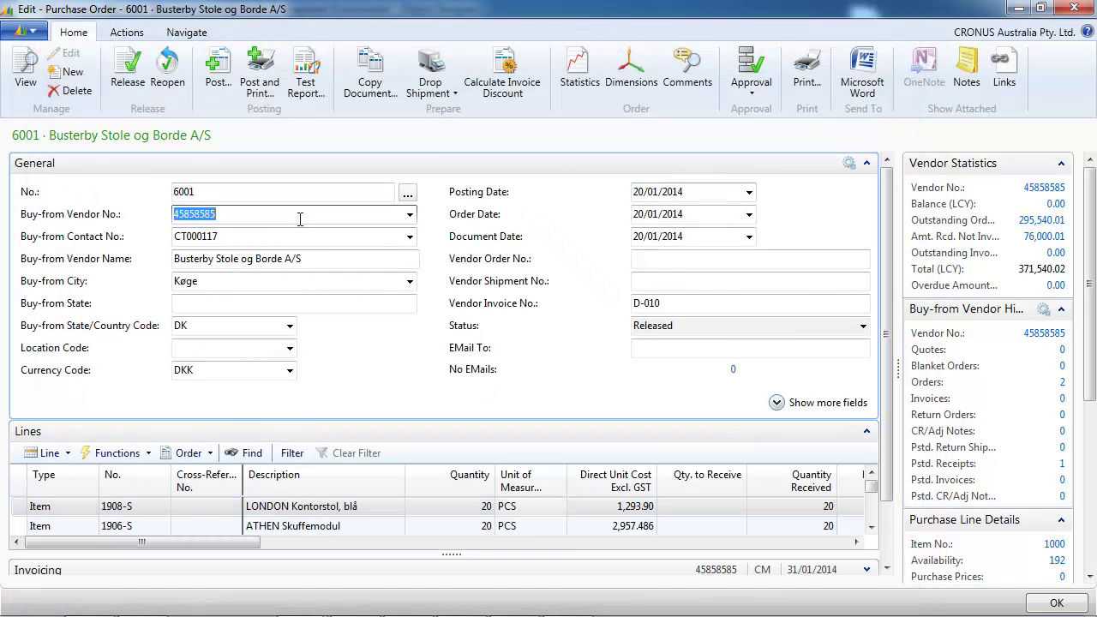
key("ctrl+Page_Up")
key("ctrl+Page_Up")
key("ctrl+Page_Up")
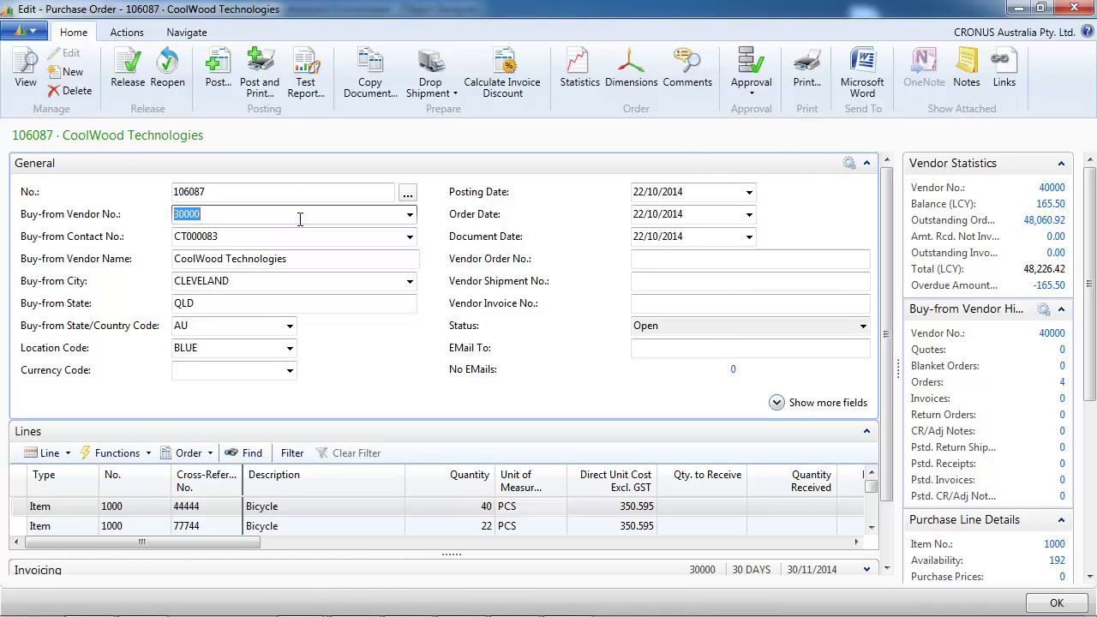
left_click(807, 73)
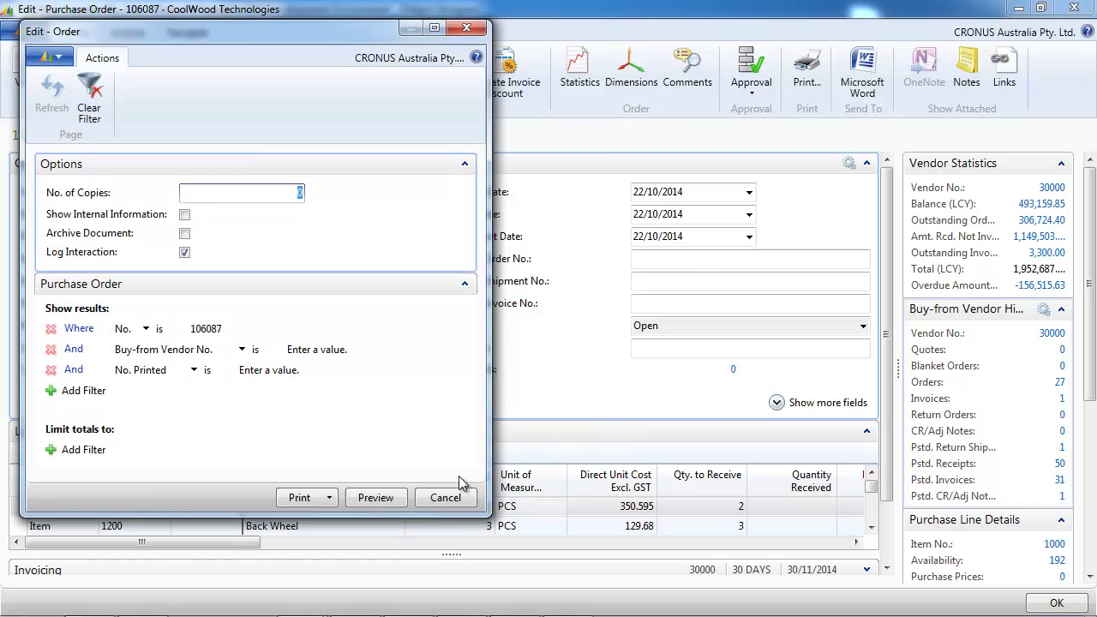
left_click(399, 493)
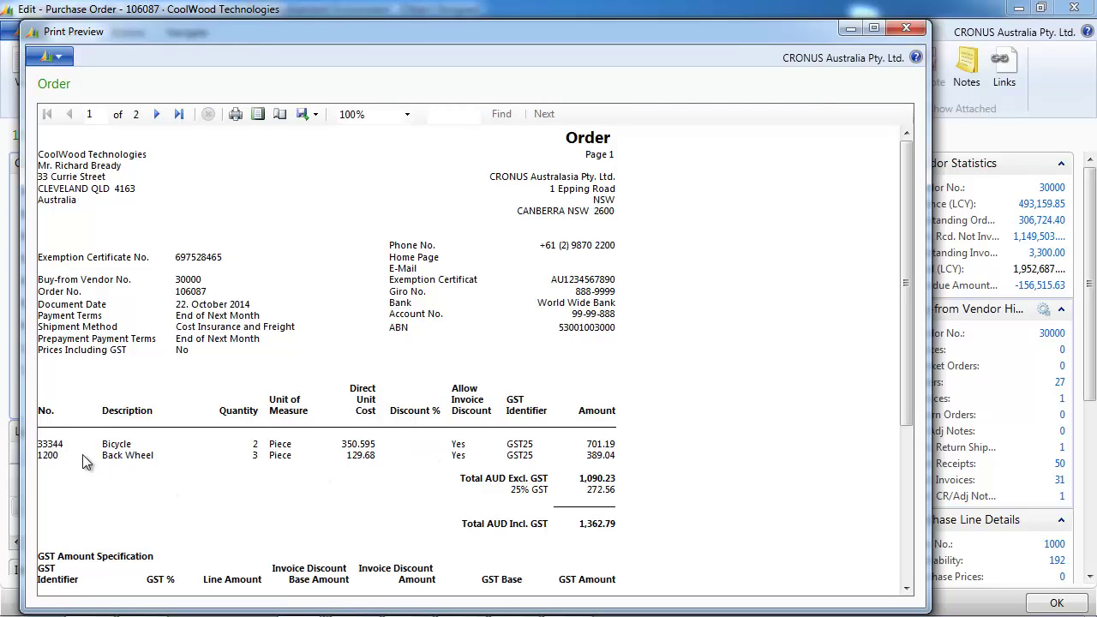
left_click(905, 28)
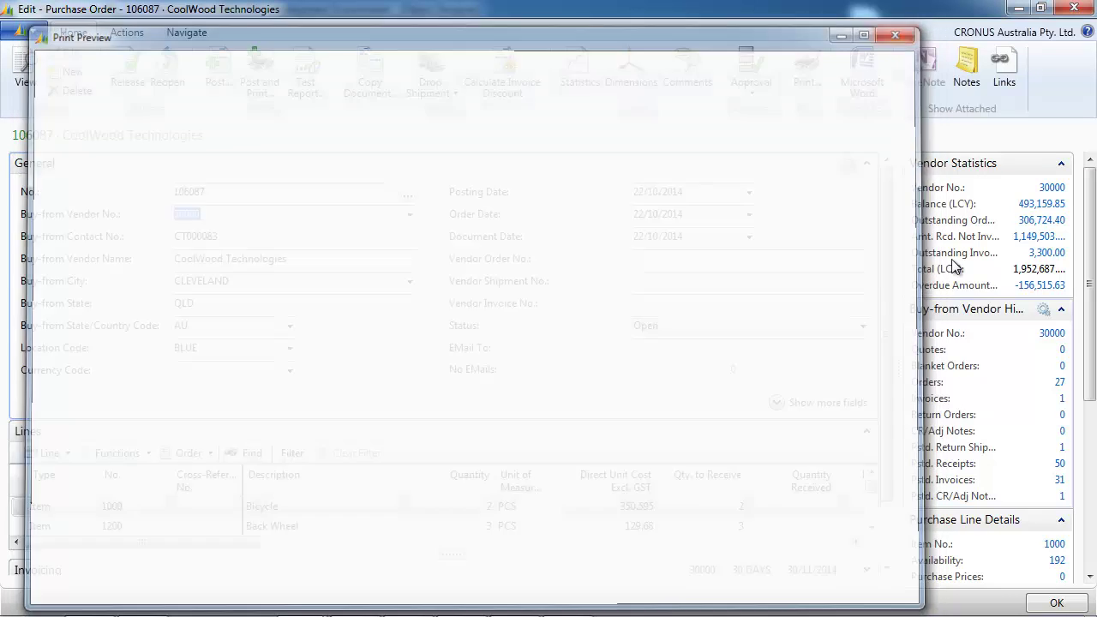
- On the Bicycle card (vendor 20000, vendor item 22244), check its vendor catalogue and cross-reference entries
left_click(1053, 547)
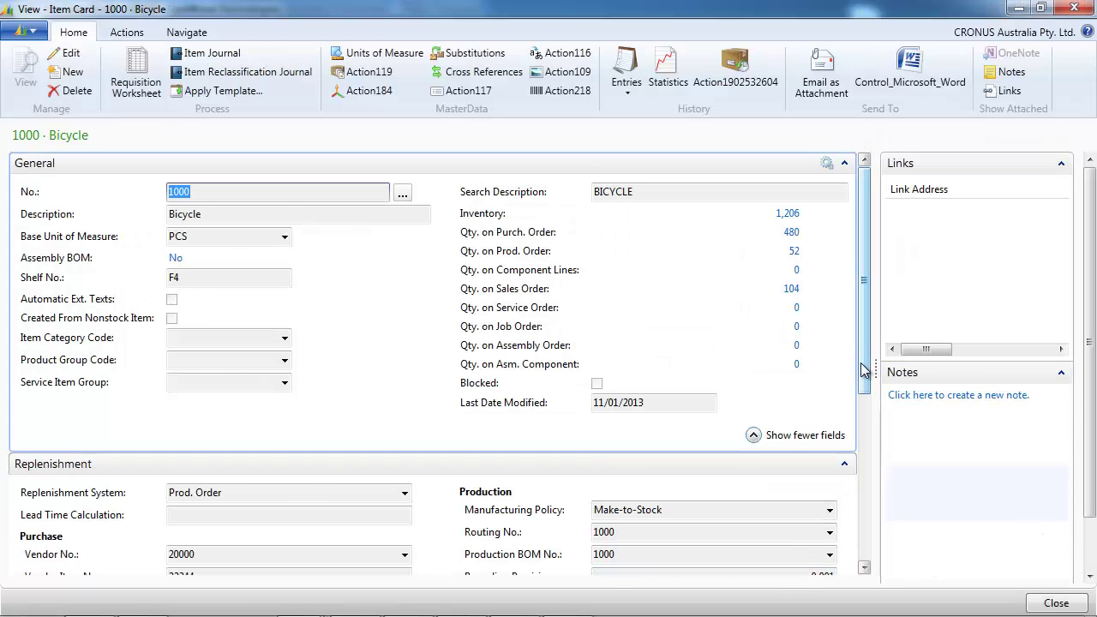
left_click_drag(864, 362, 796, 443)
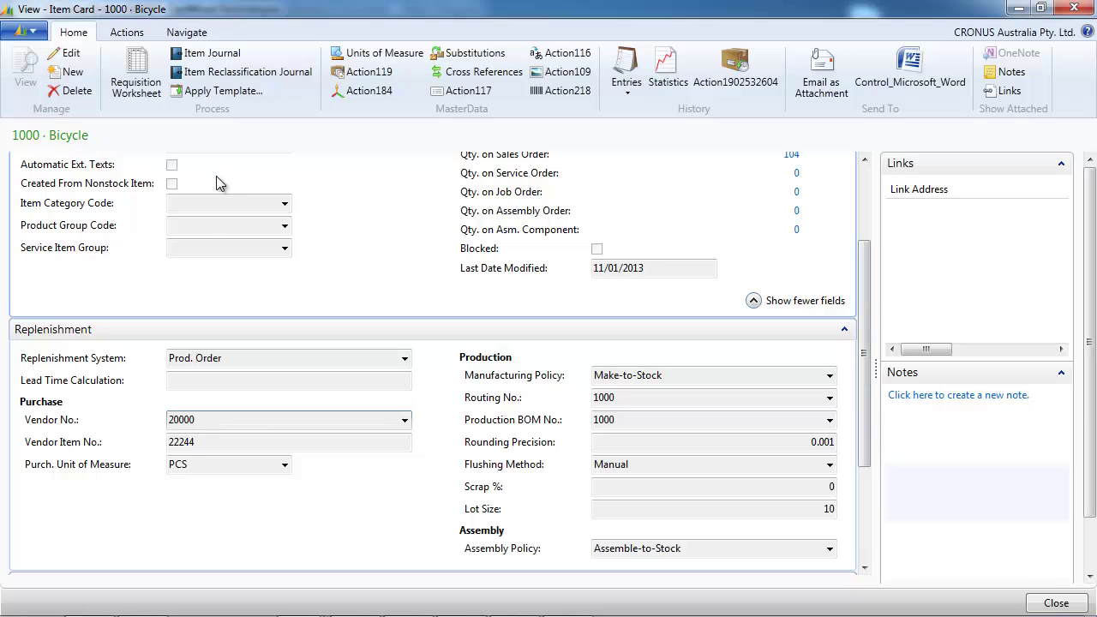
left_click(187, 32)
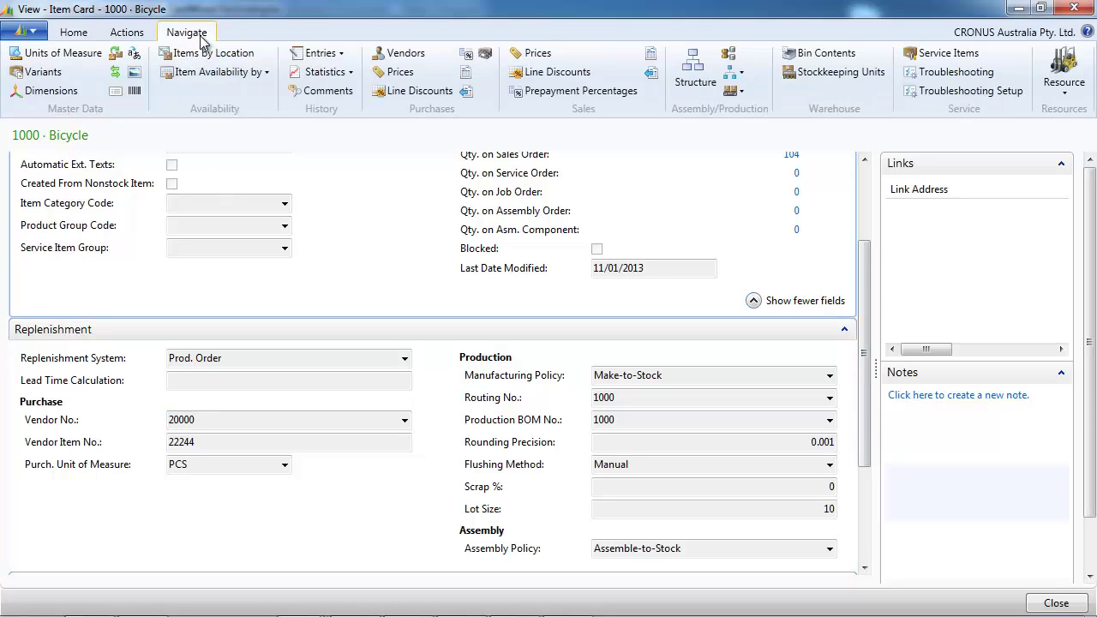
left_click(406, 55)
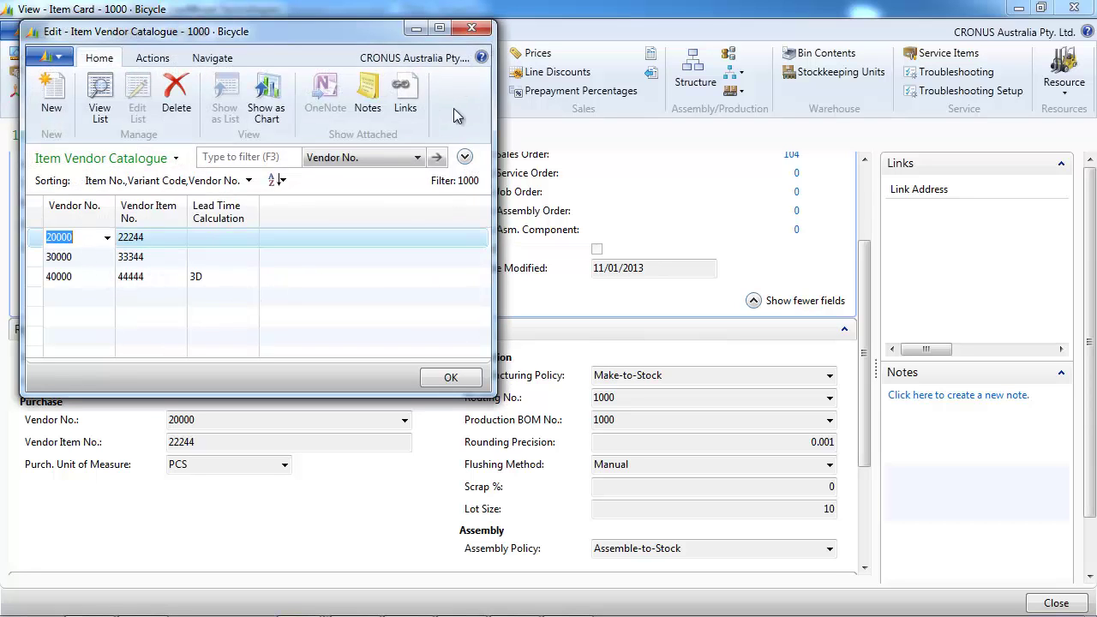
left_click(471, 27)
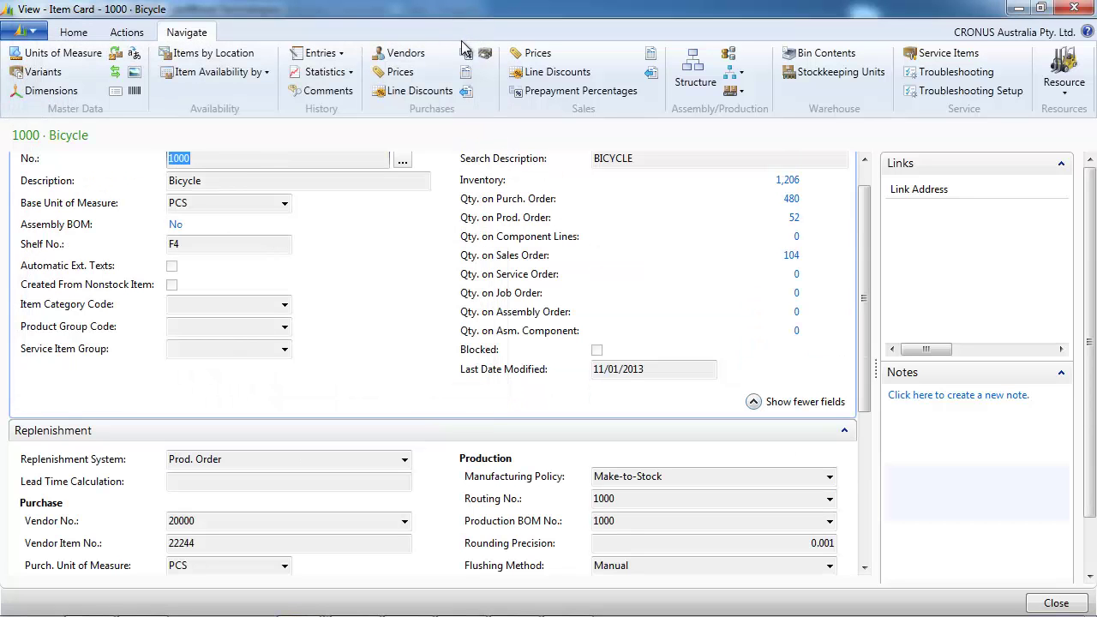
left_click(74, 33)
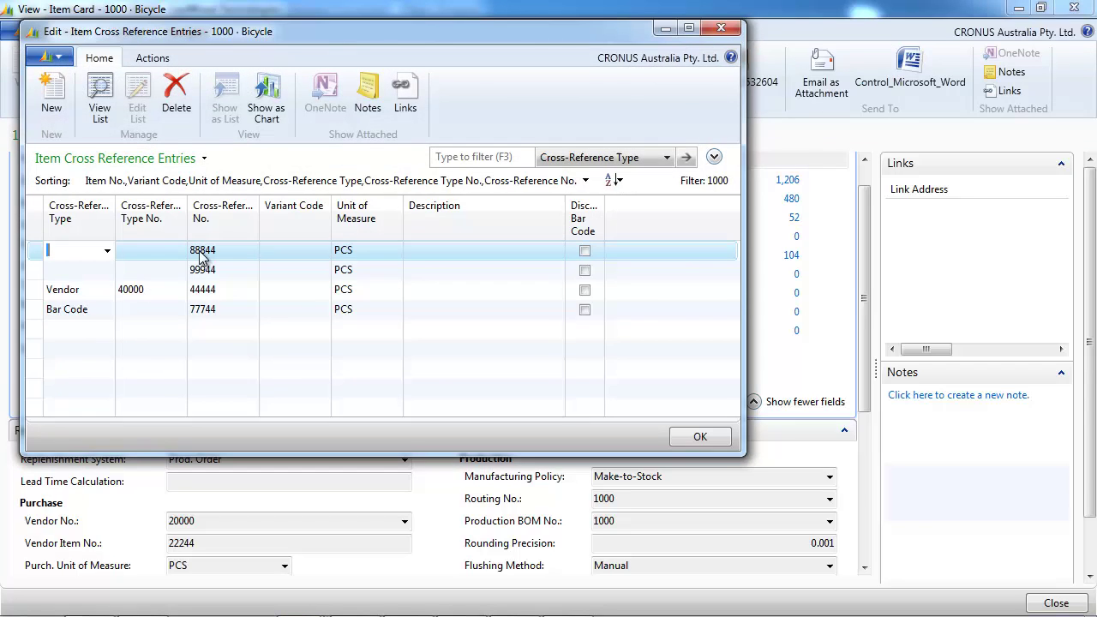
left_click(721, 29)
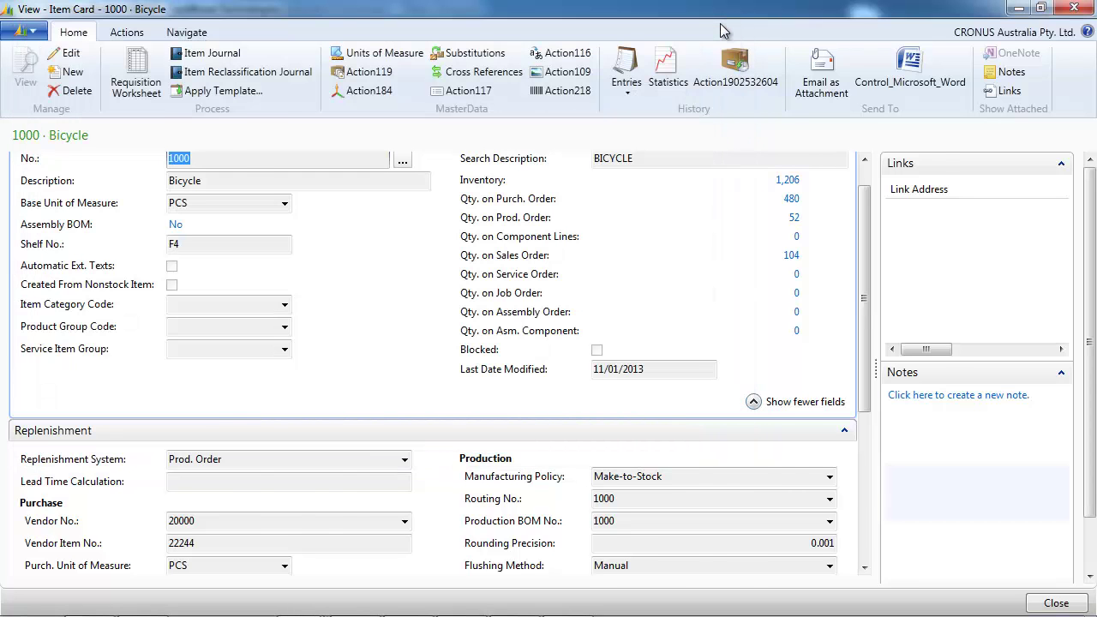